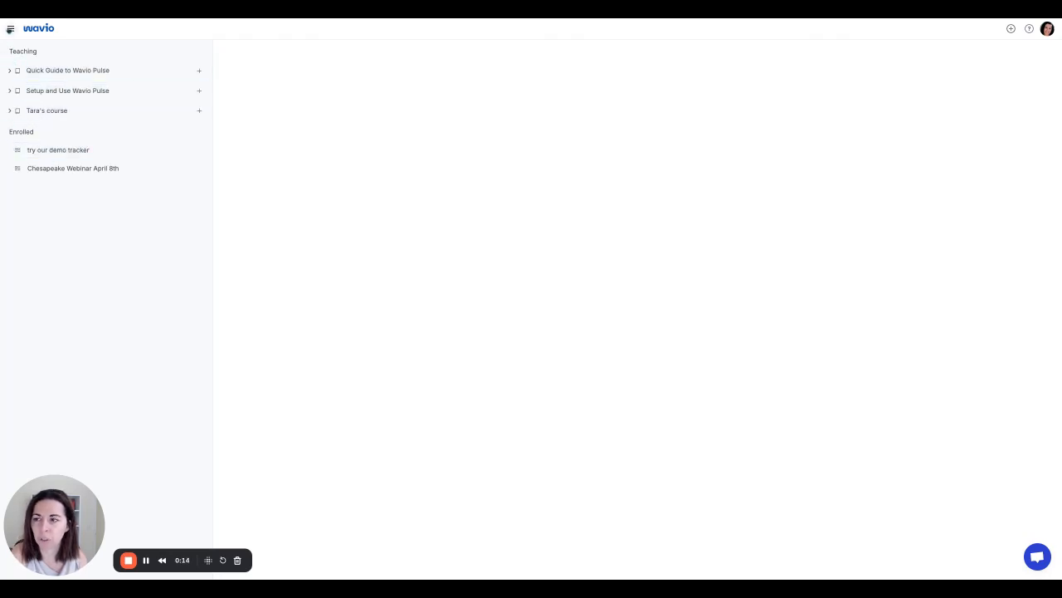
Create a new course named "Test Course".
{"action": "left_click", "coordinate": [10, 29]}
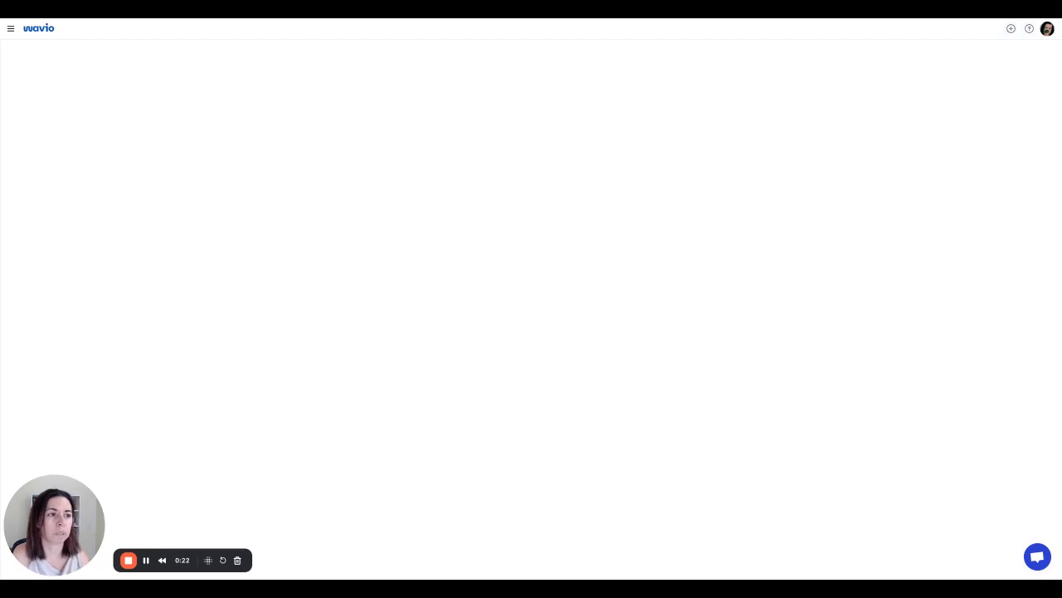
{"action": "left_click", "coordinate": [1012, 29]}
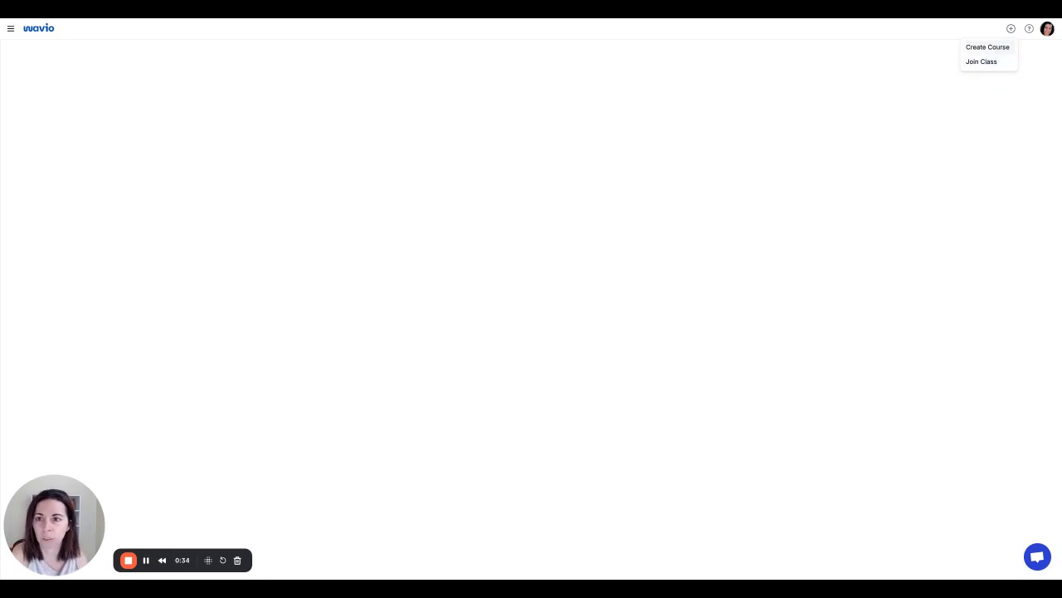
{"action": "left_click", "coordinate": [988, 46]}
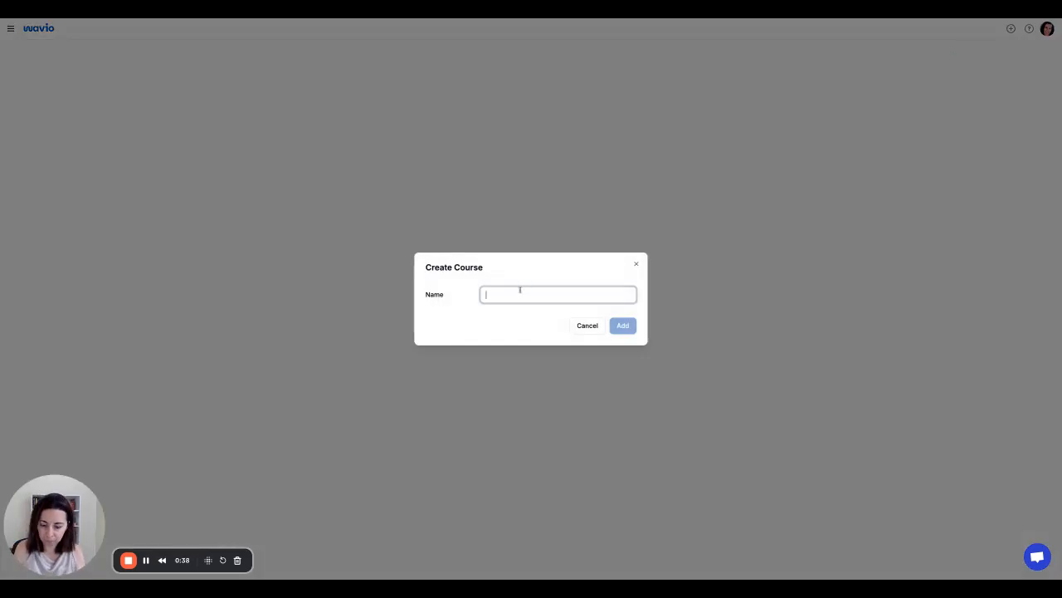
{"action": "type", "text": "Tes"}
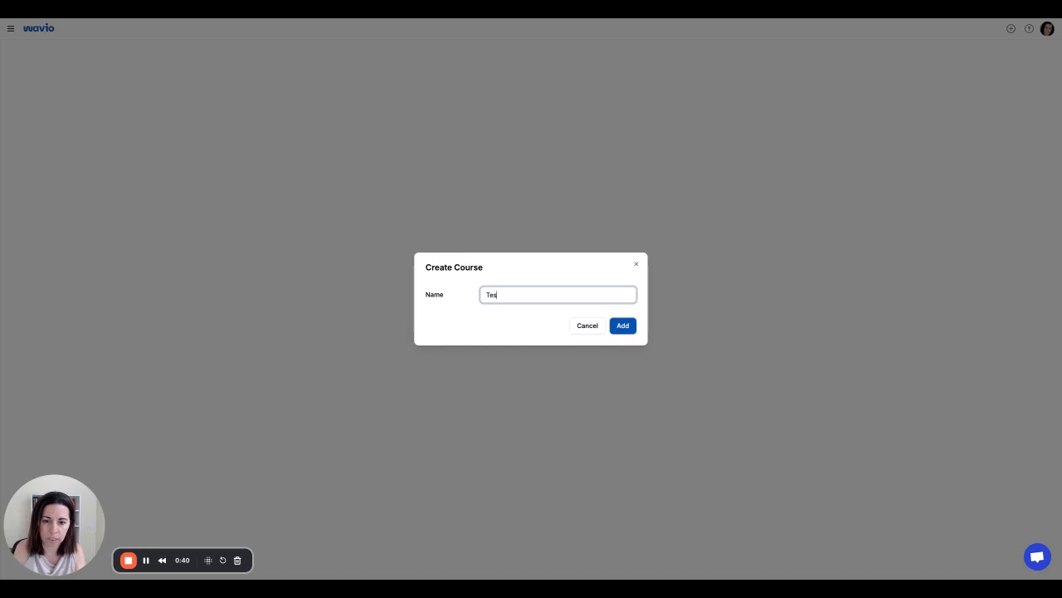
{"action": "type", "text": "t Course"}
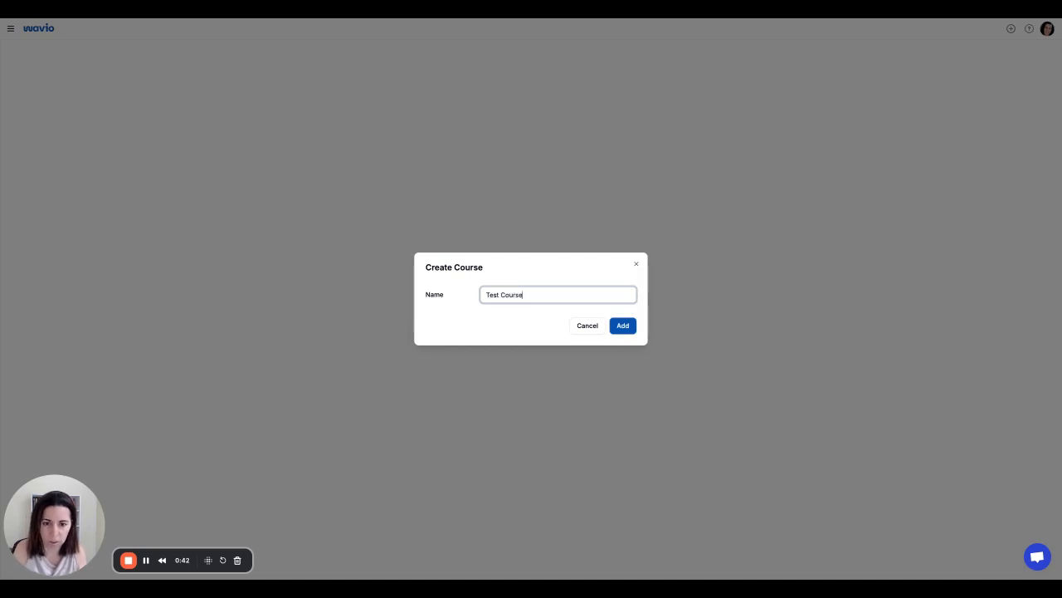
{"action": "left_click", "coordinate": [623, 325]}
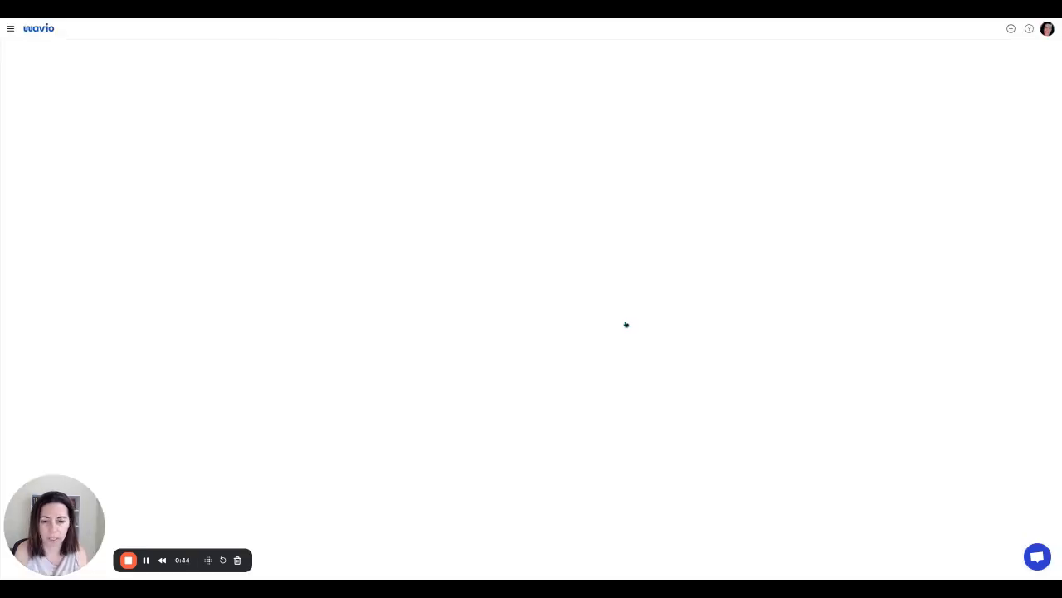
Open Test Course from the teaching list and show its course content view.
{"action": "left_click", "coordinate": [10, 30]}
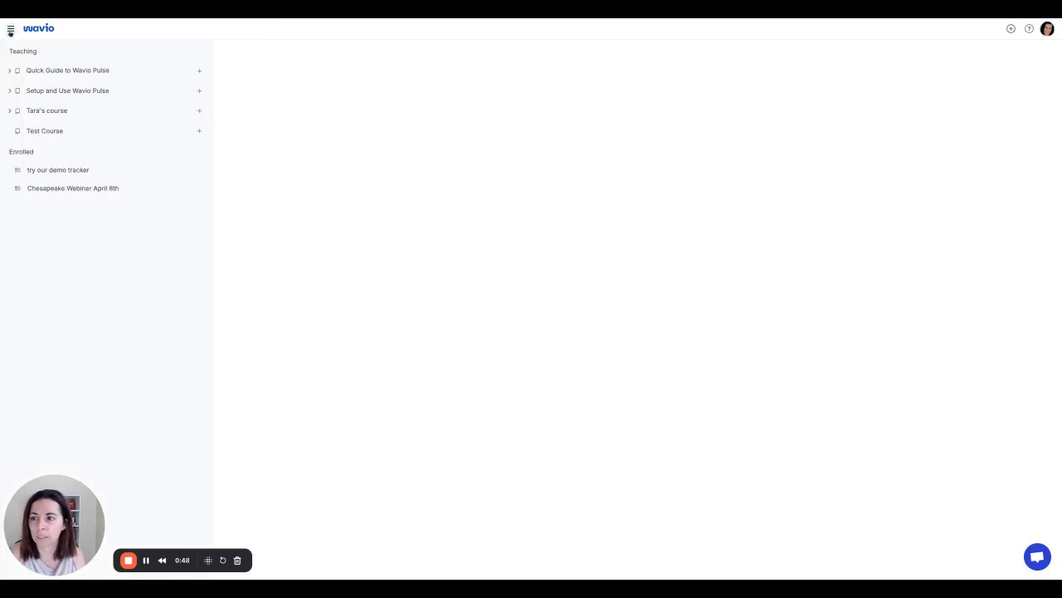
{"action": "left_click", "coordinate": [45, 133]}
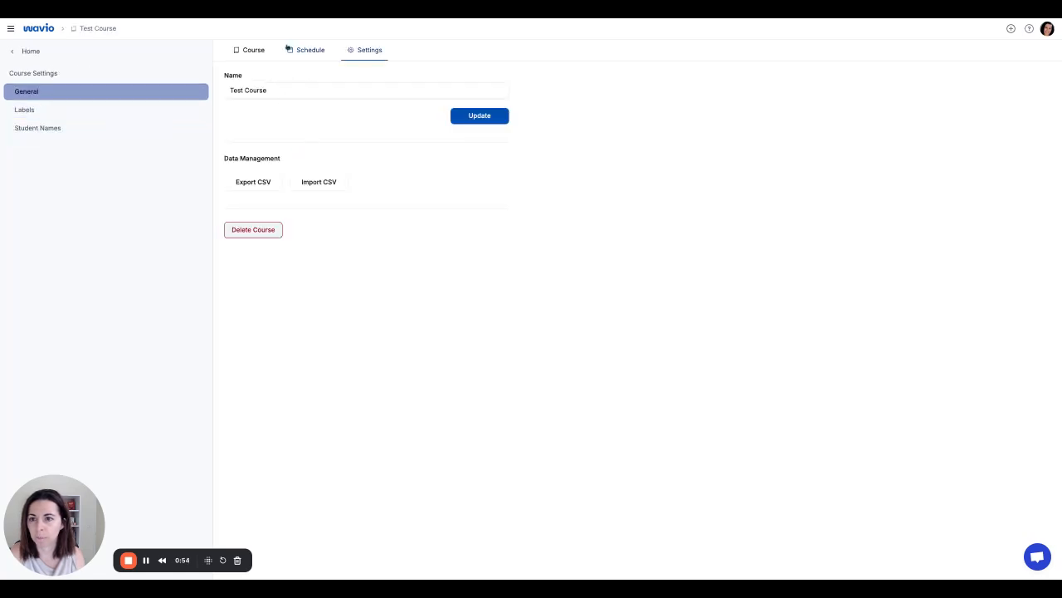
{"action": "left_click", "coordinate": [253, 51]}
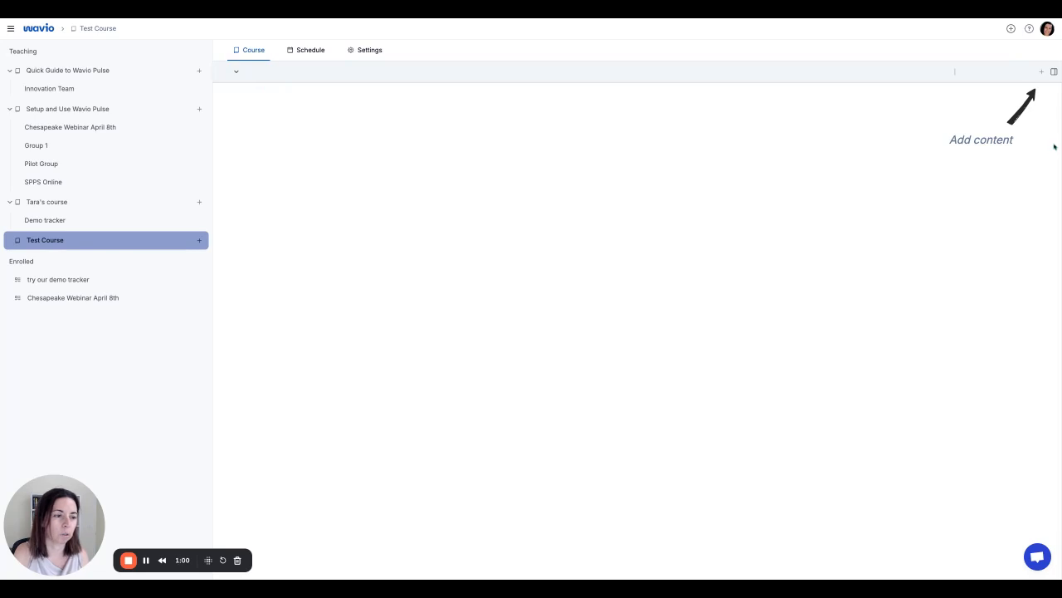
Add a first unit to the course and name it "Unit 1".
{"action": "left_click", "coordinate": [1041, 73]}
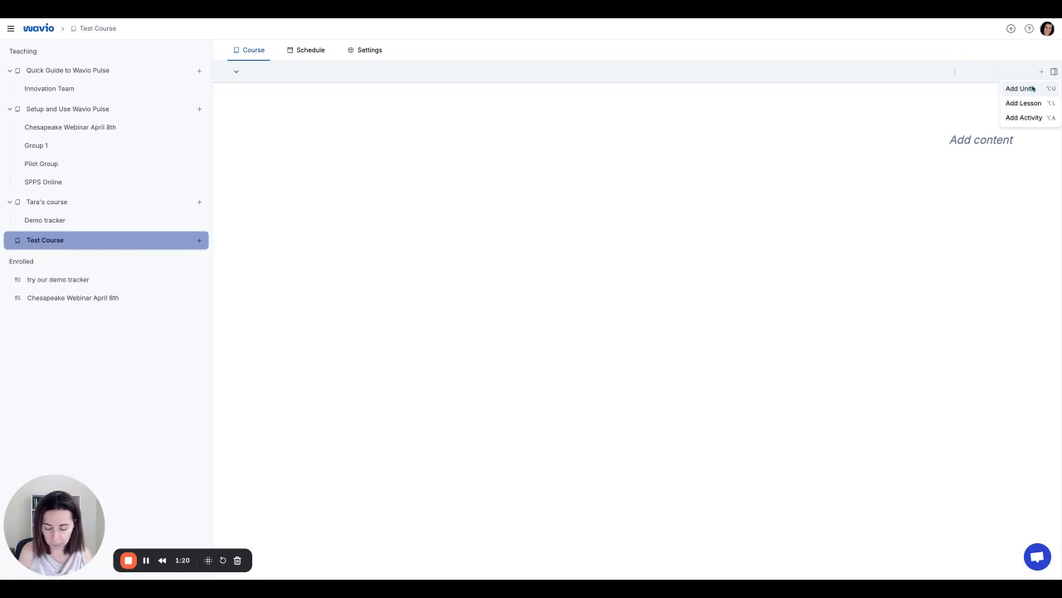
{"action": "key", "text": "alt+l"}
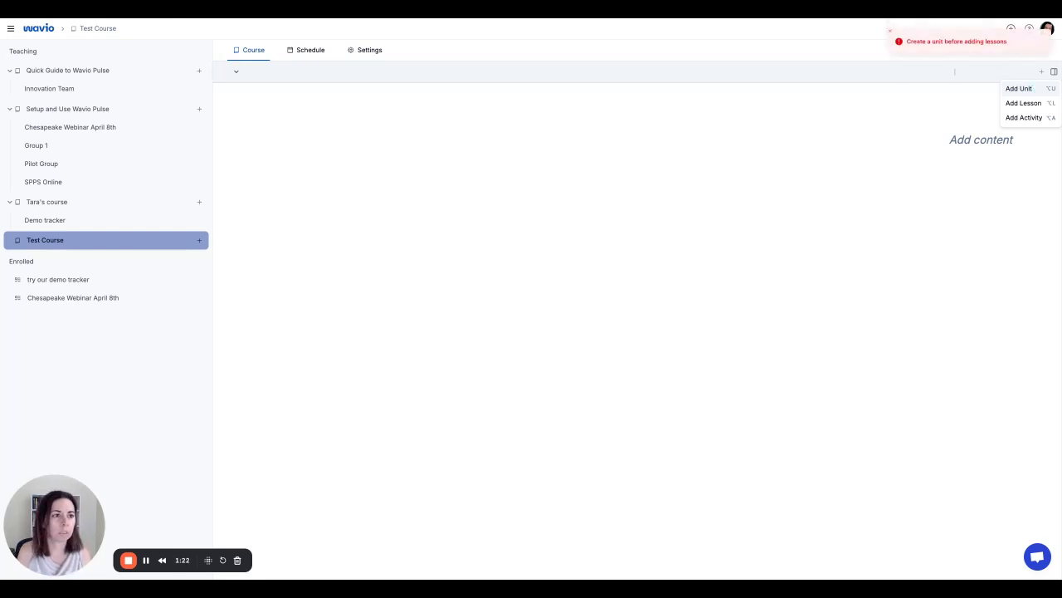
{"action": "key", "text": "alt+u"}
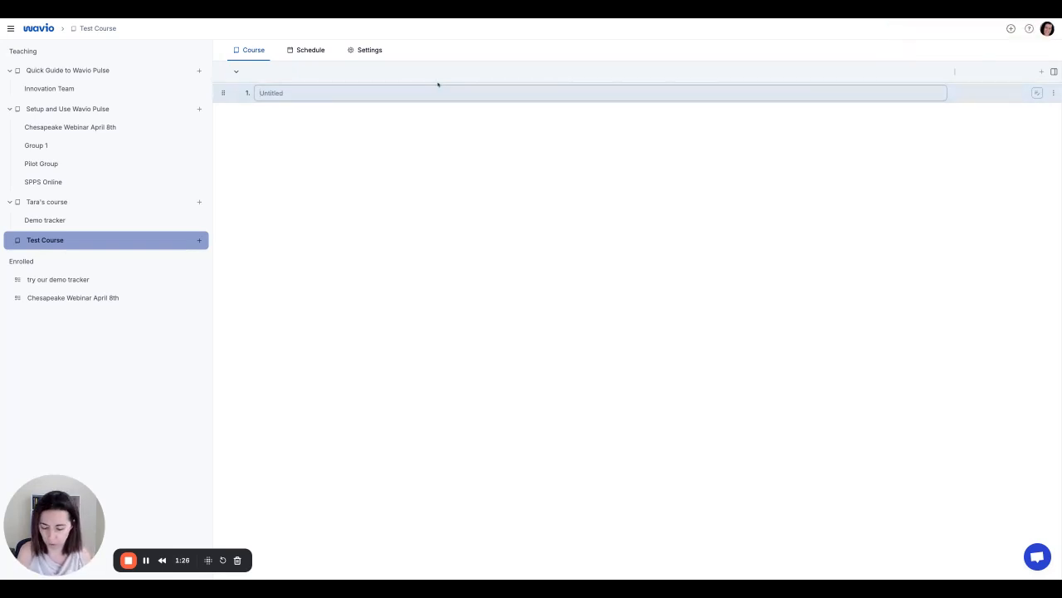
{"action": "type", "text": "Unit 1"}
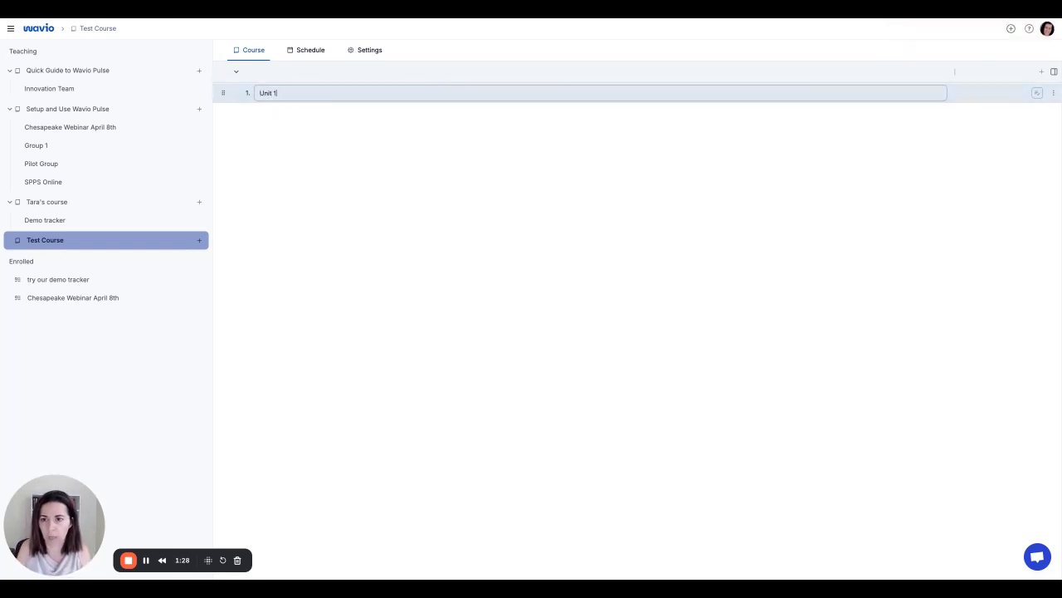
{"action": "key", "text": "Return"}
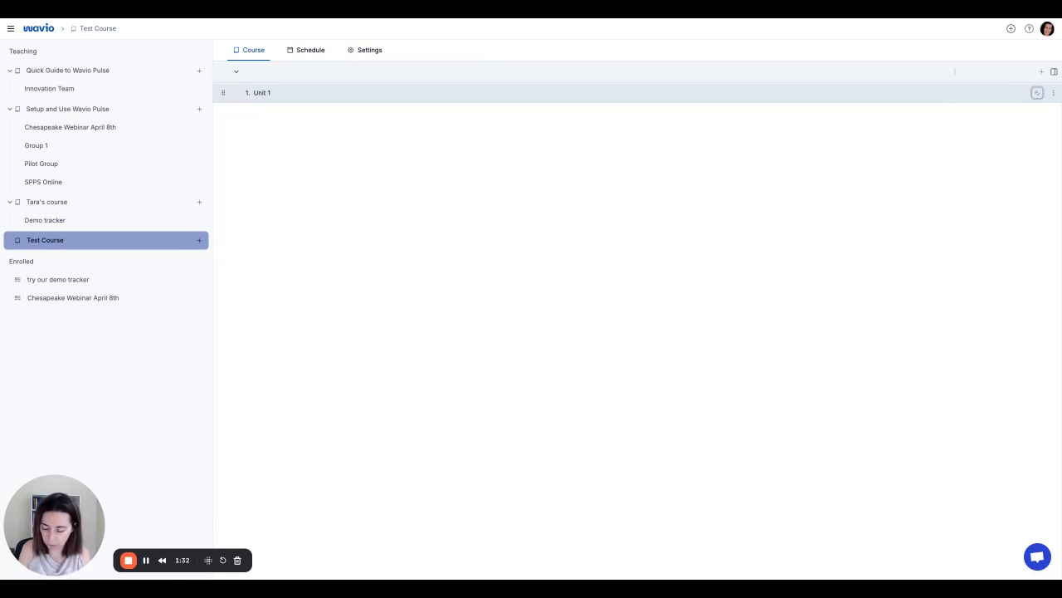
Add a second unit below Unit 1 and name it "Unit 2".
{"action": "key", "text": "Return"}
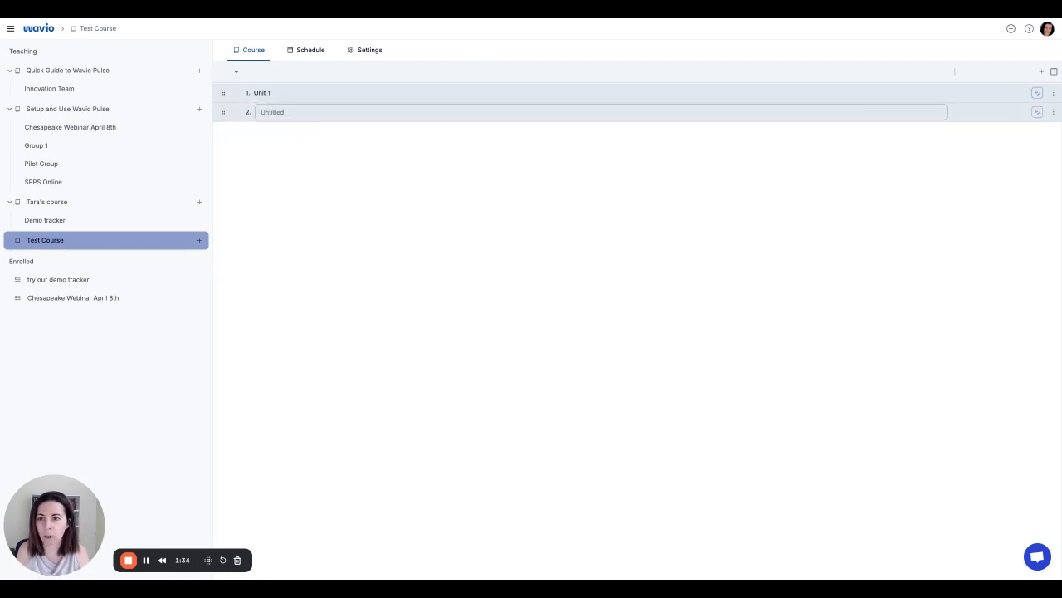
{"action": "type", "text": "Un"}
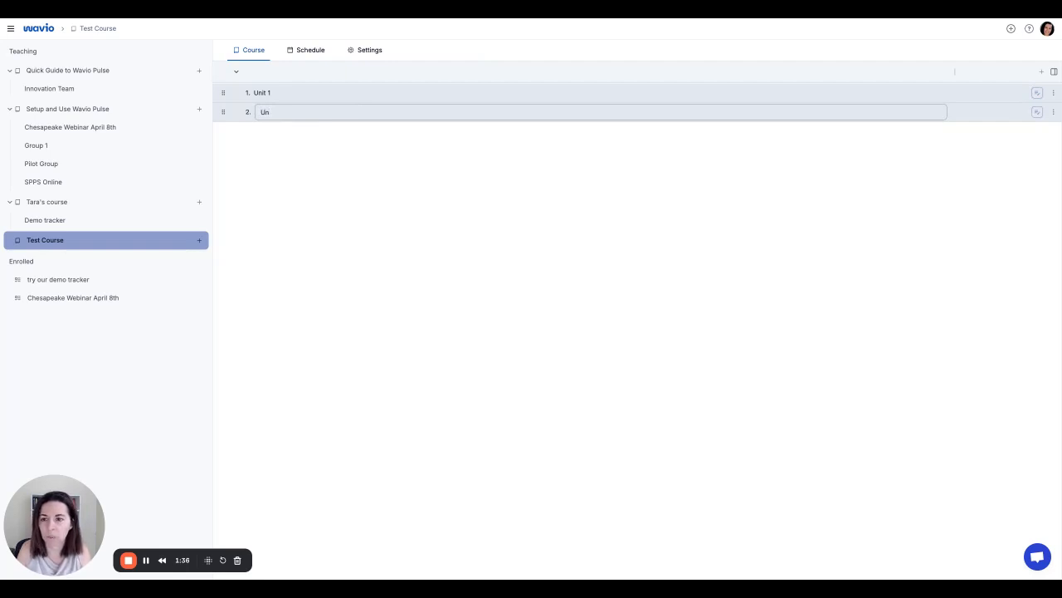
{"action": "type", "text": "it"}
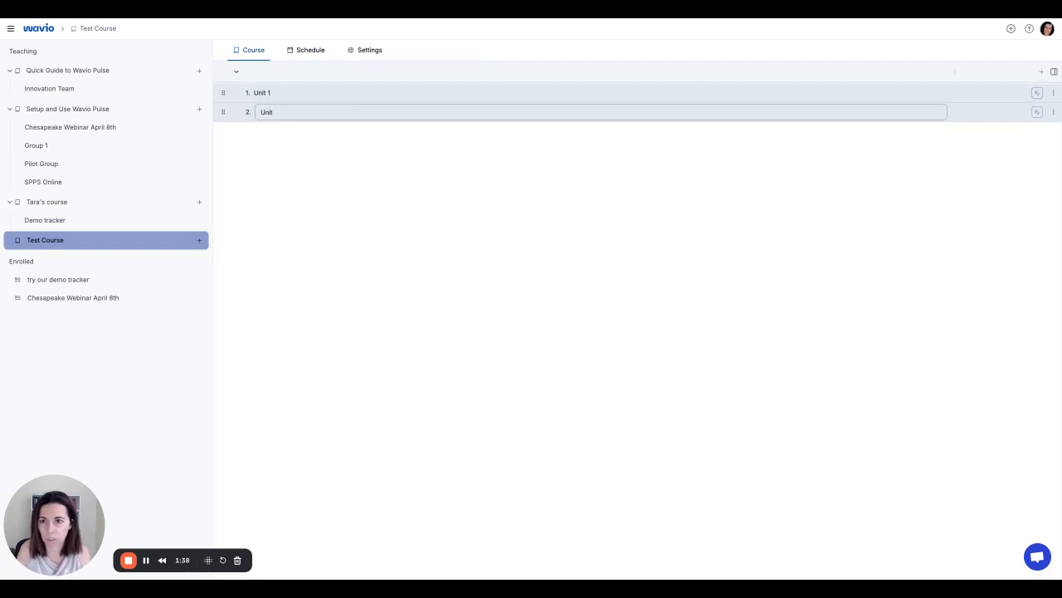
{"action": "type", "text": " 2"}
{"action": "key", "text": "Return"}
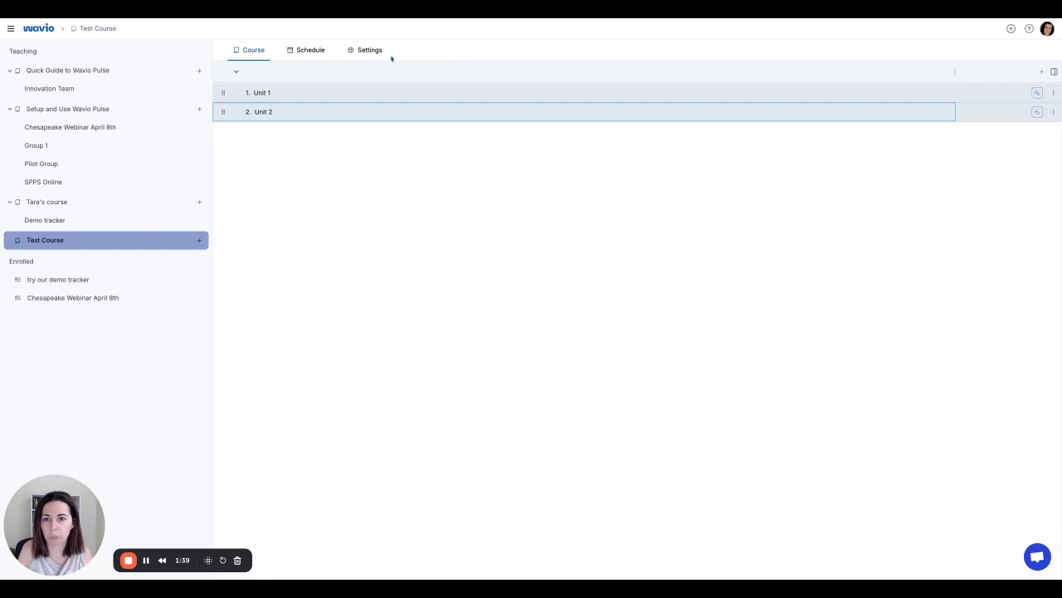
Add a lesson inside Unit 1 and name it "Lesson 1".
{"action": "left_click", "coordinate": [294, 96]}
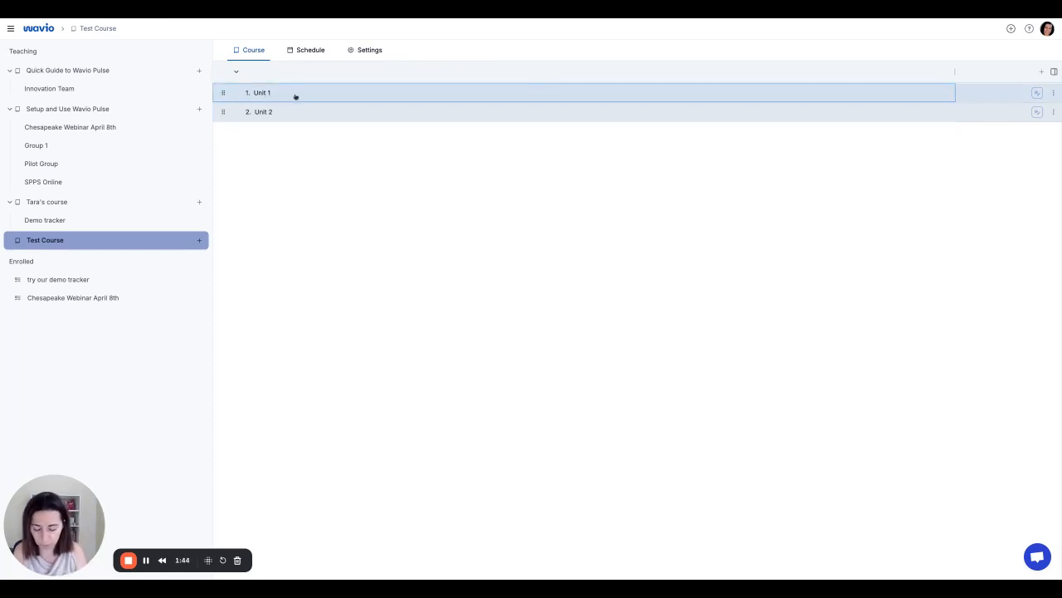
{"action": "key", "text": "Tab"}
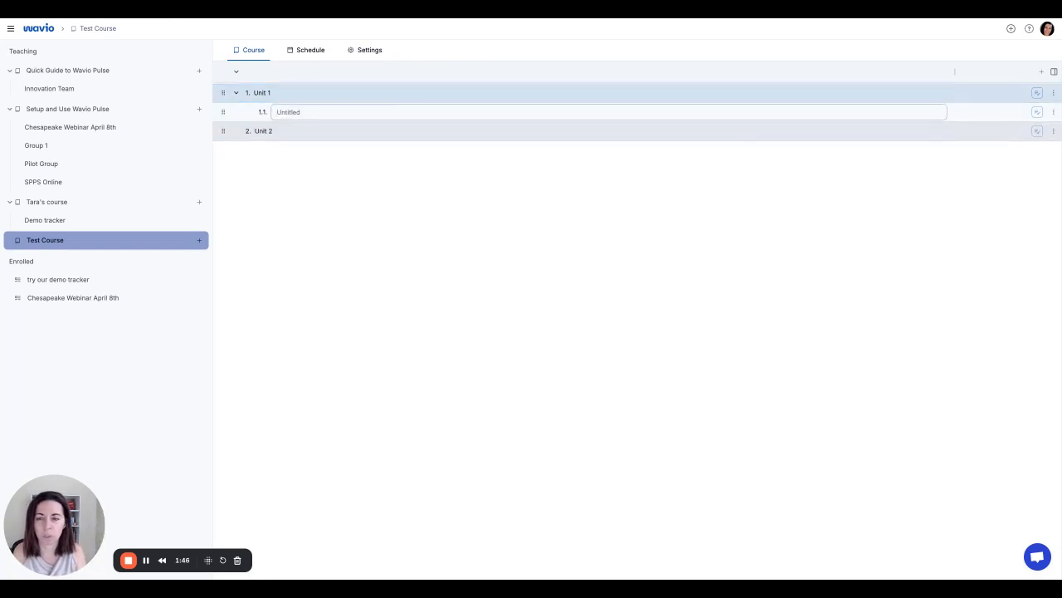
{"action": "left_click", "coordinate": [1041, 72]}
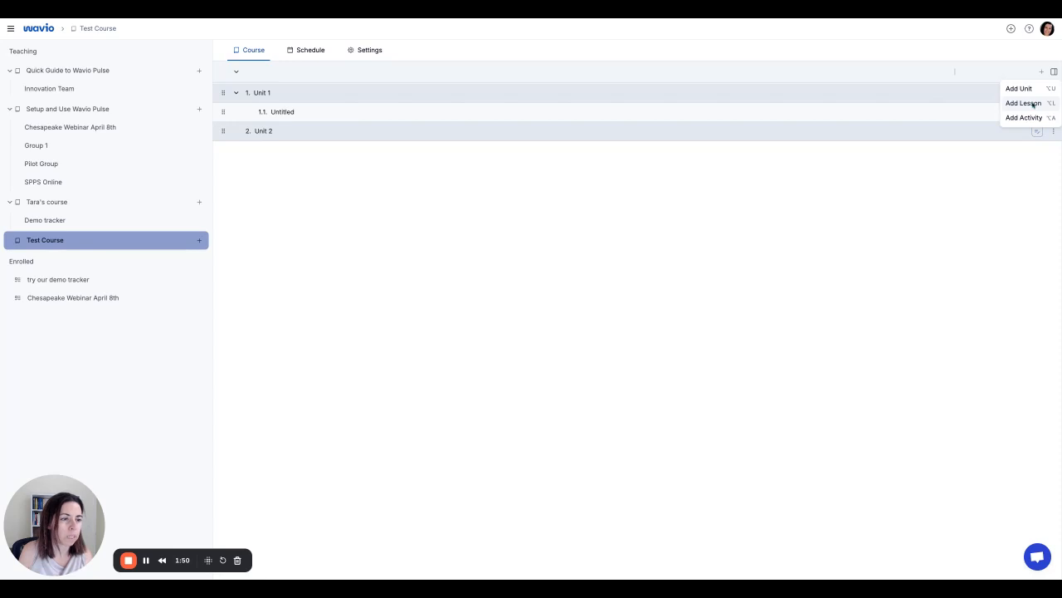
{"action": "left_click", "coordinate": [780, 111]}
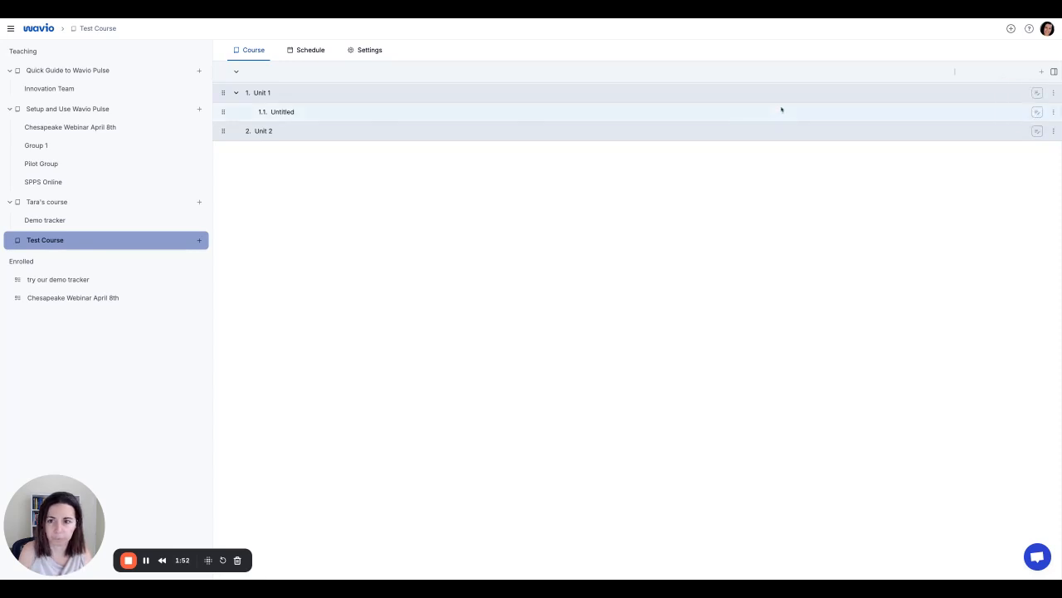
{"action": "left_click", "coordinate": [286, 113]}
{"action": "type", "text": "Lesson 1"}
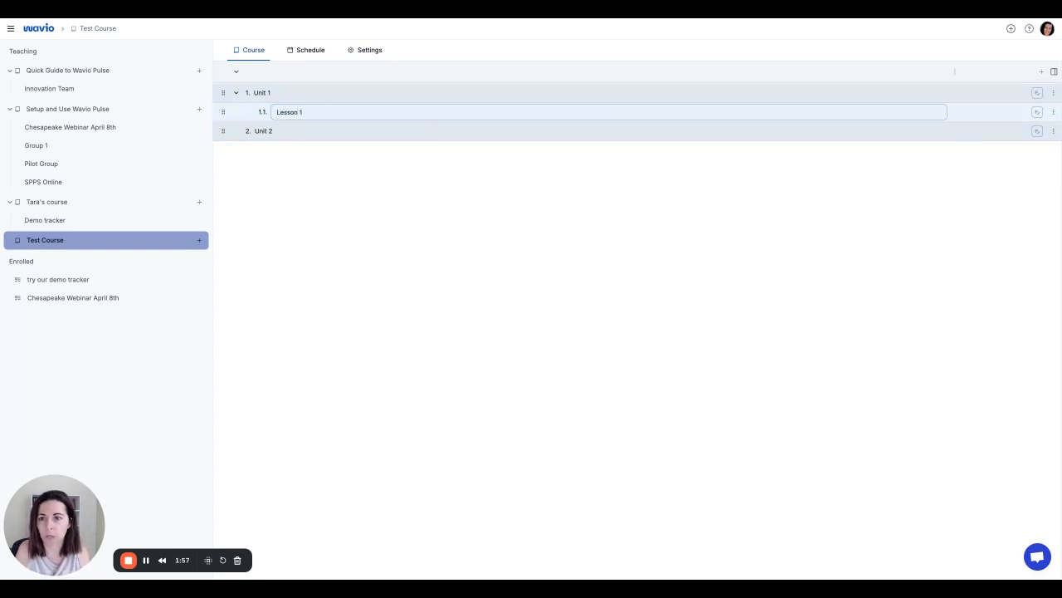
{"action": "key", "text": "Return"}
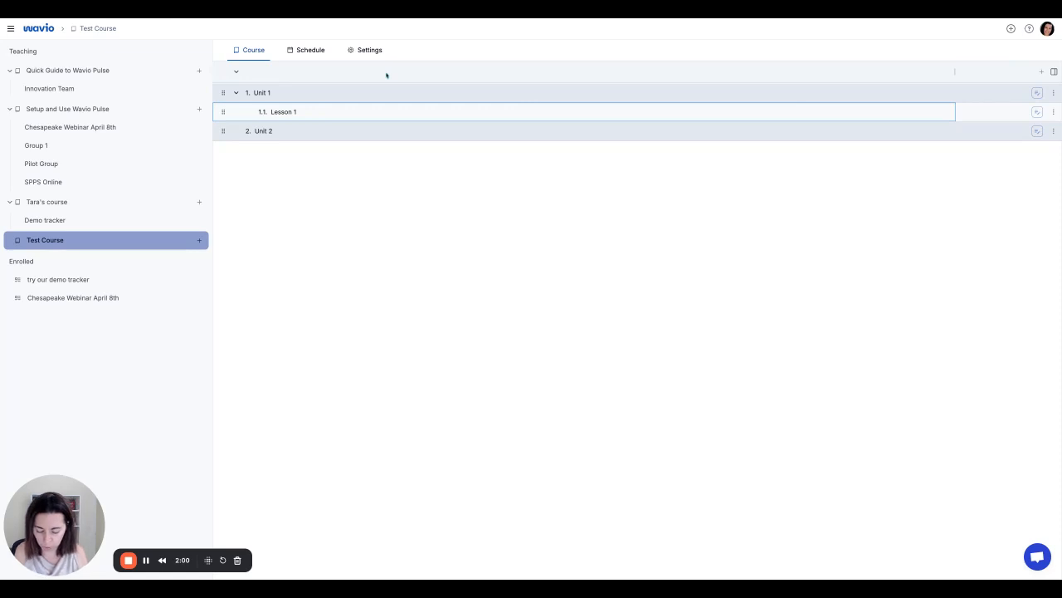
Add two more lessons below Lesson 1 in Unit 1, named "Lesson 2" and "Lesson 3".
{"action": "key", "text": "Return"}
{"action": "type", "text": "Lesson 2"}
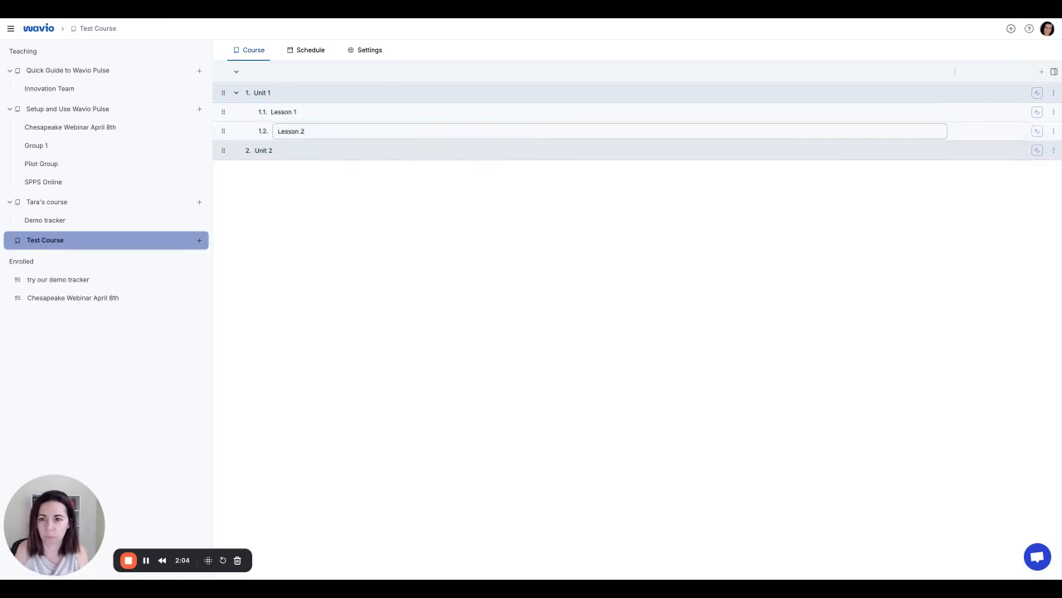
{"action": "key", "text": "Return"}
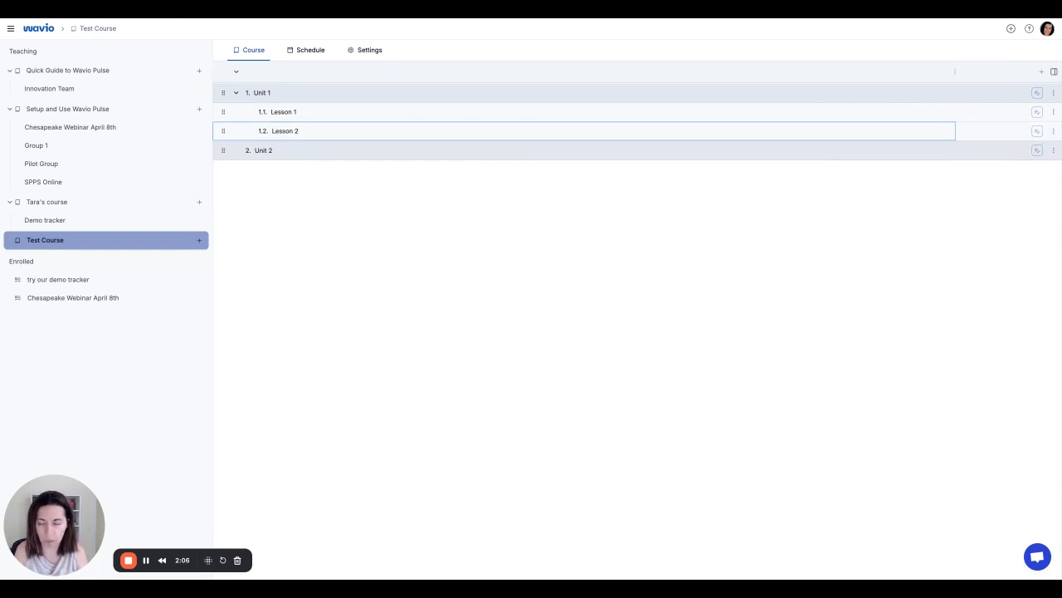
{"action": "key", "text": "Return"}
{"action": "type", "text": "Lesson "}
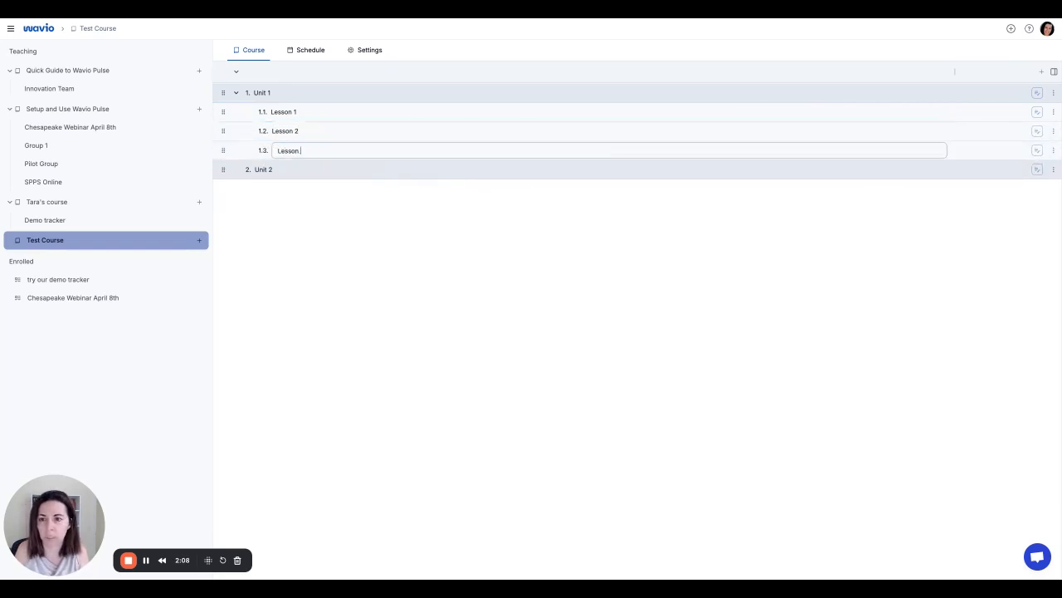
{"action": "type", "text": "2"}
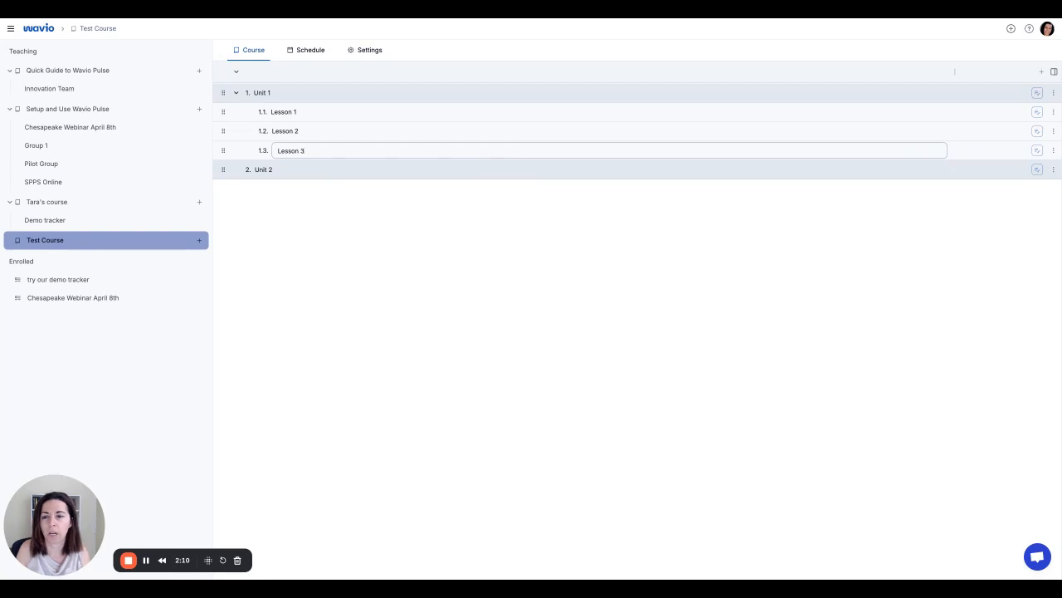
Add an activity inside Lesson 1 of Unit 1 and name it "Video".
{"action": "left_click", "coordinate": [329, 111]}
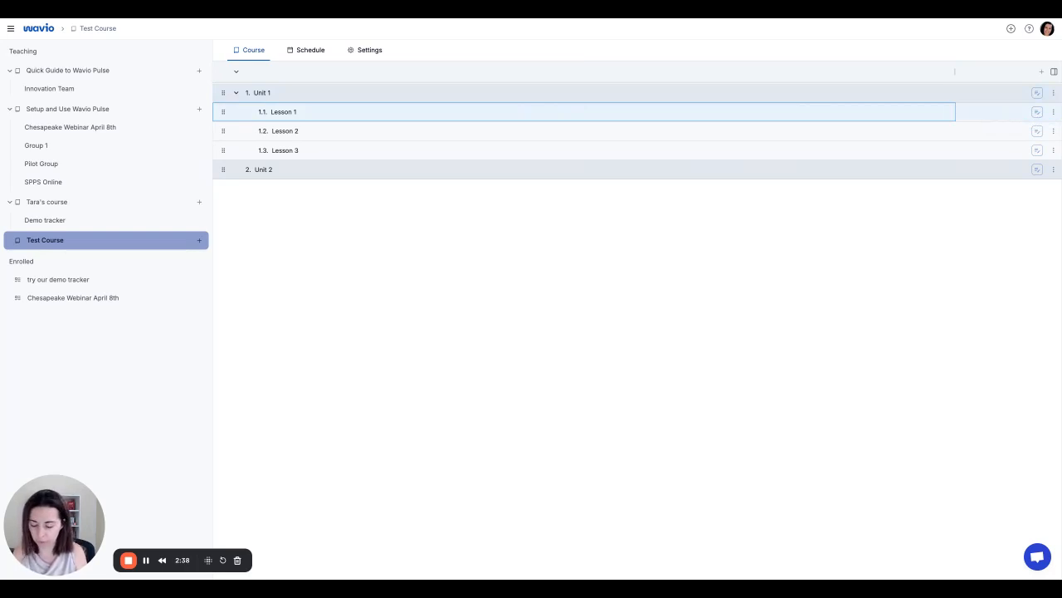
{"action": "key", "text": "Return"}
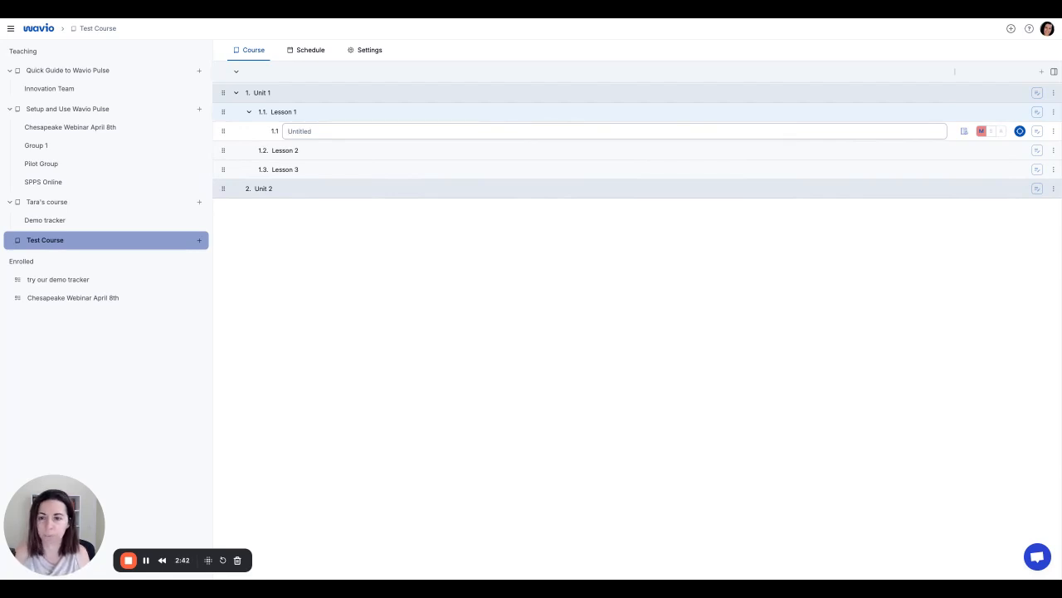
{"action": "type", "text": "Video"}
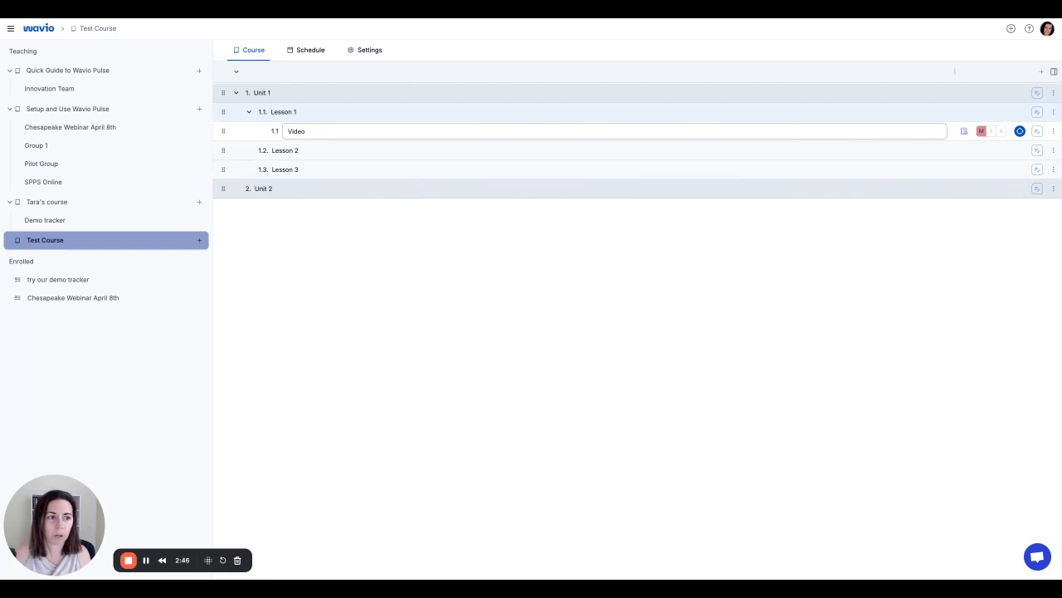
Set the activity type of Lesson 1's new activity to Video and turn off its tracking.
{"action": "left_click", "coordinate": [964, 131]}
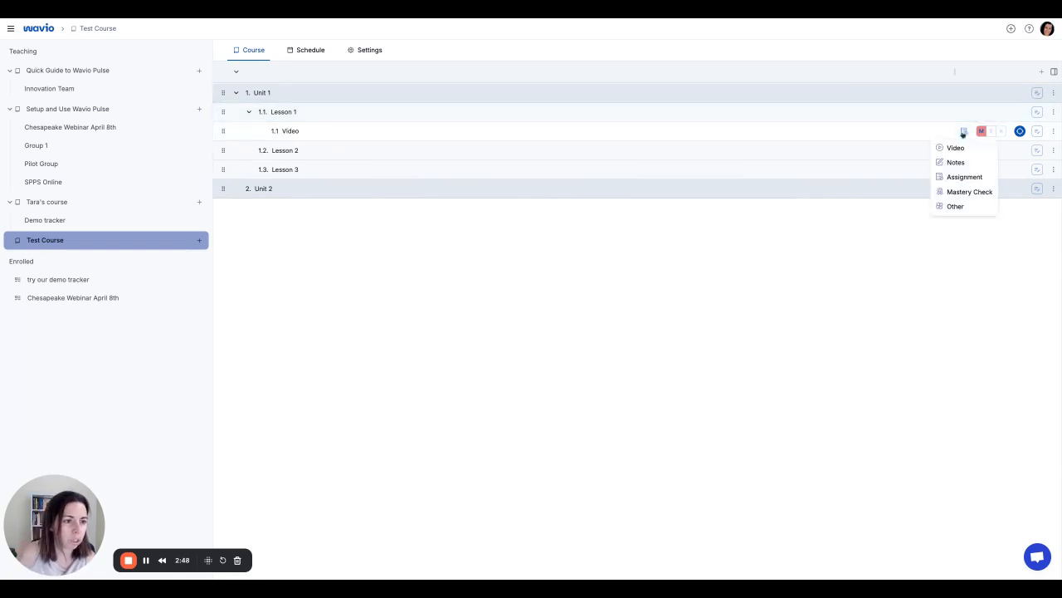
{"action": "left_click", "coordinate": [961, 149]}
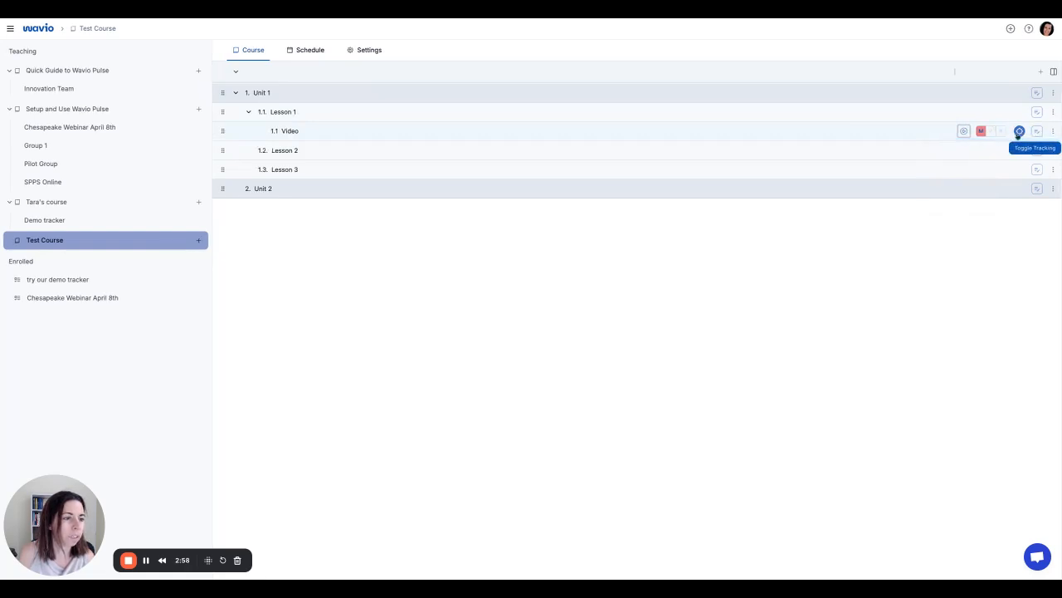
{"action": "left_click", "coordinate": [1017, 130]}
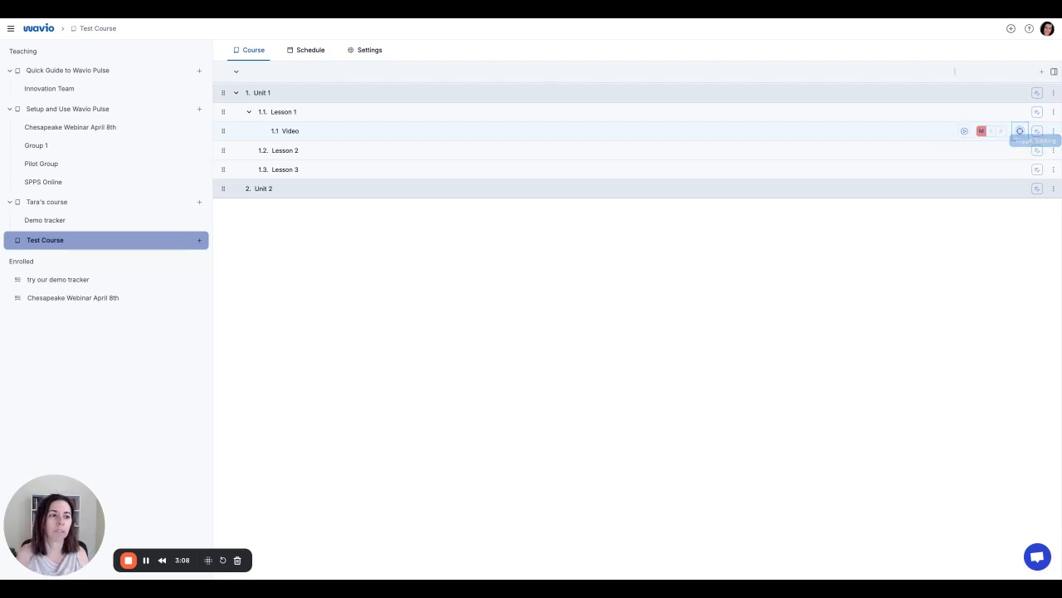
{"action": "left_click", "coordinate": [1019, 132]}
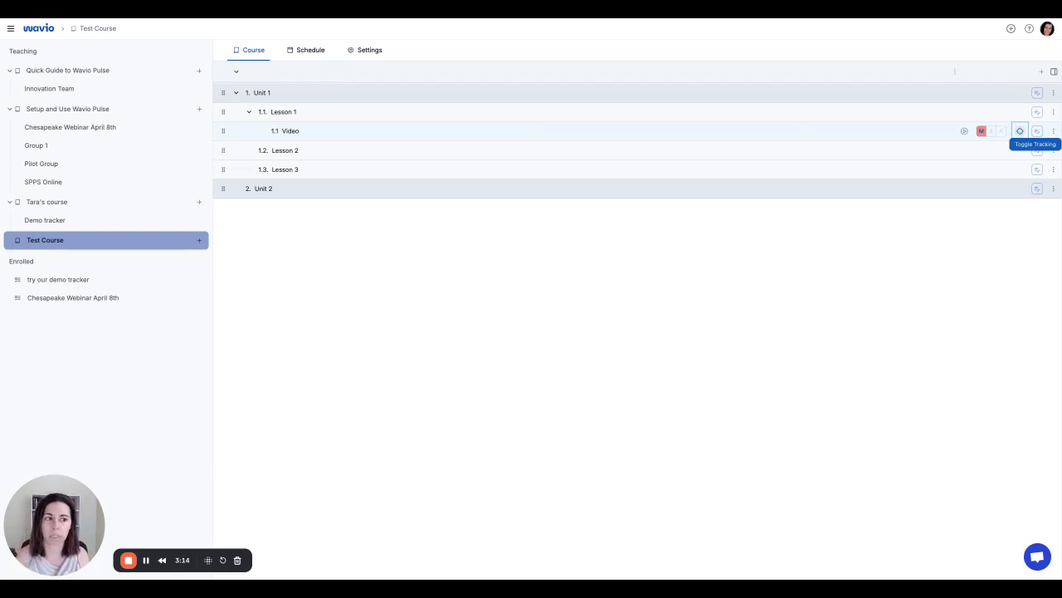
Turn tracking back on for Lesson 1's Video activity and enter its description "Watch the video and complete the notes in the link".
{"action": "left_click", "coordinate": [1019, 131]}
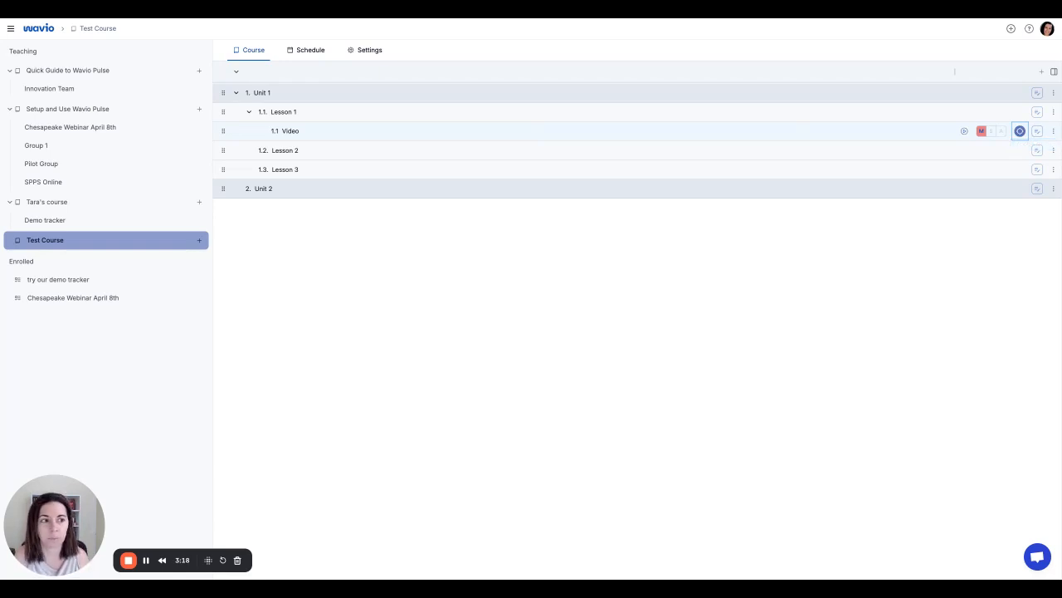
{"action": "left_click", "coordinate": [1036, 131]}
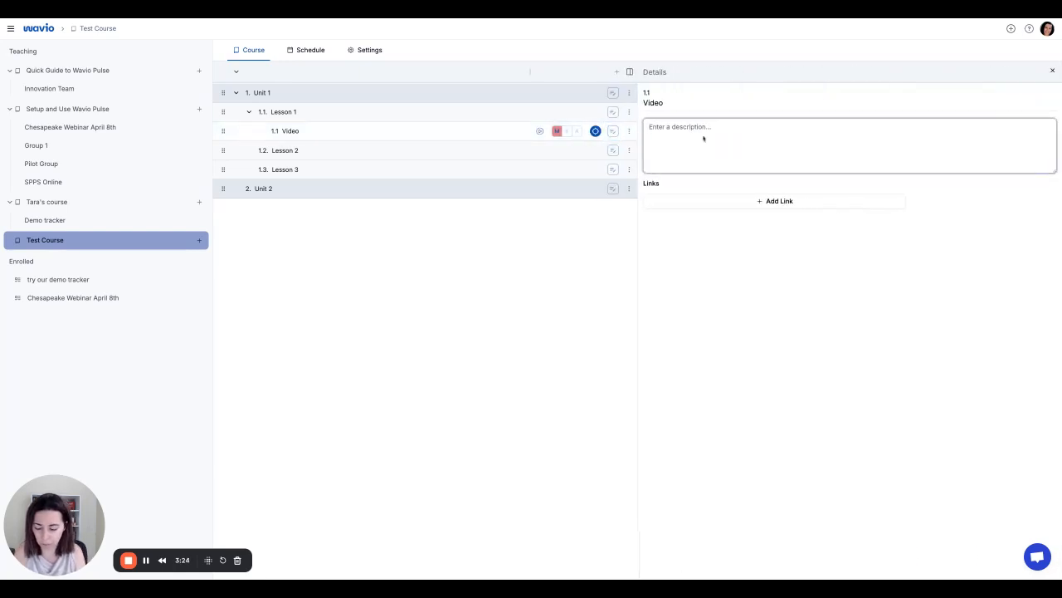
{"action": "type", "text": "Watc"}
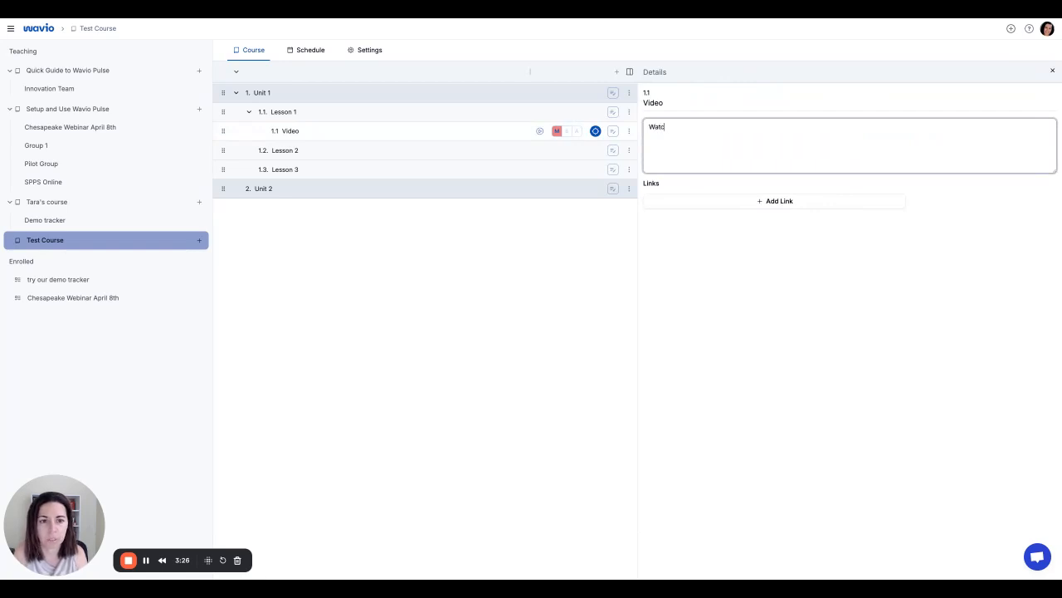
{"action": "type", "text": "h th"}
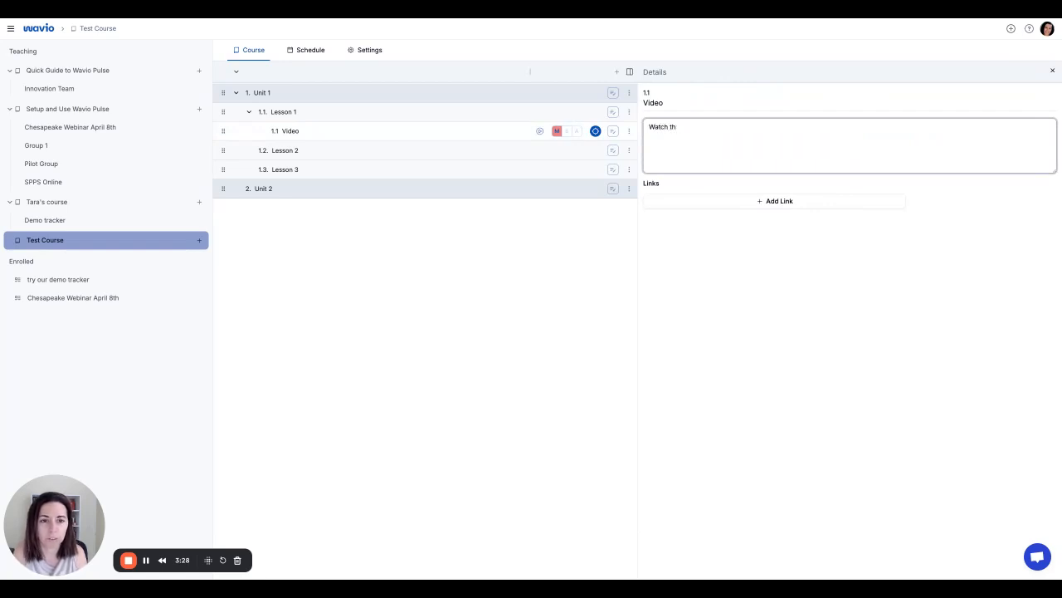
{"action": "type", "text": "e video"}
{"action": "type", "text": "and"}
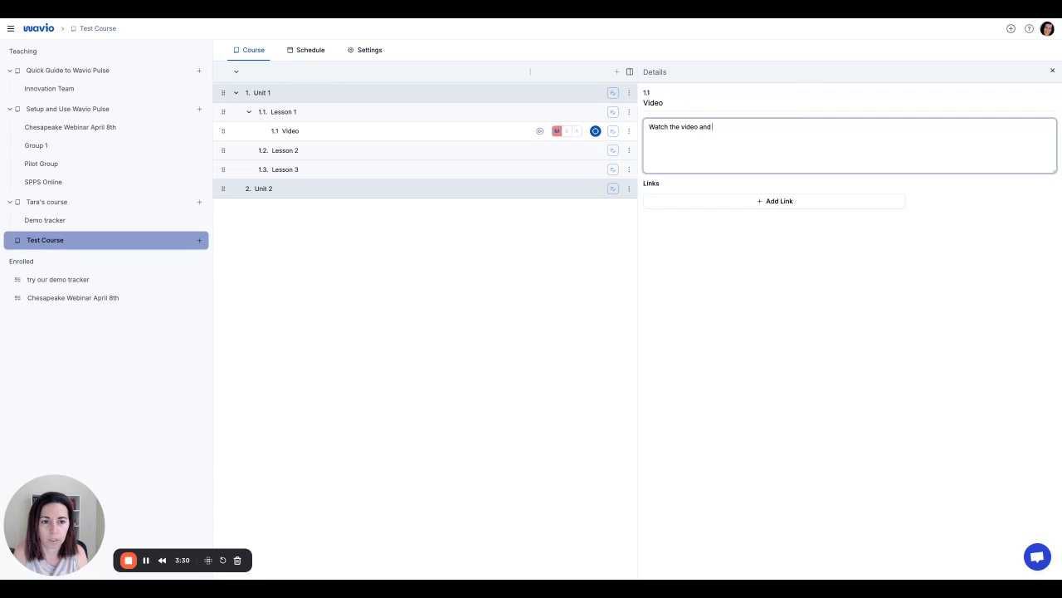
{"action": "type", "text": " comp"}
{"action": "key", "text": "BackSpace"}
{"action": "type", "text": "complet"}
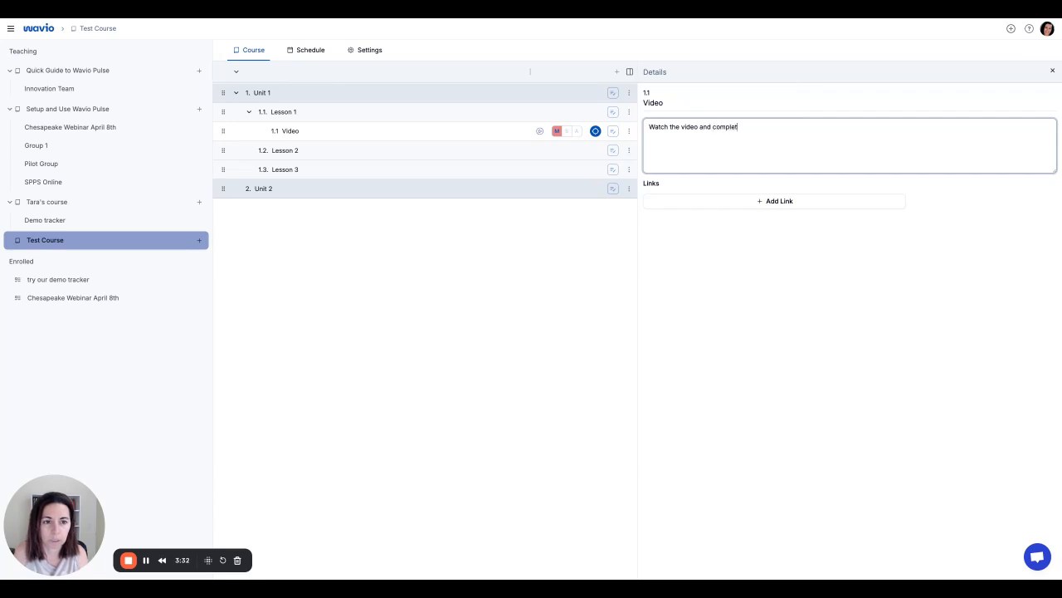
{"action": "type", "text": "e the note"}
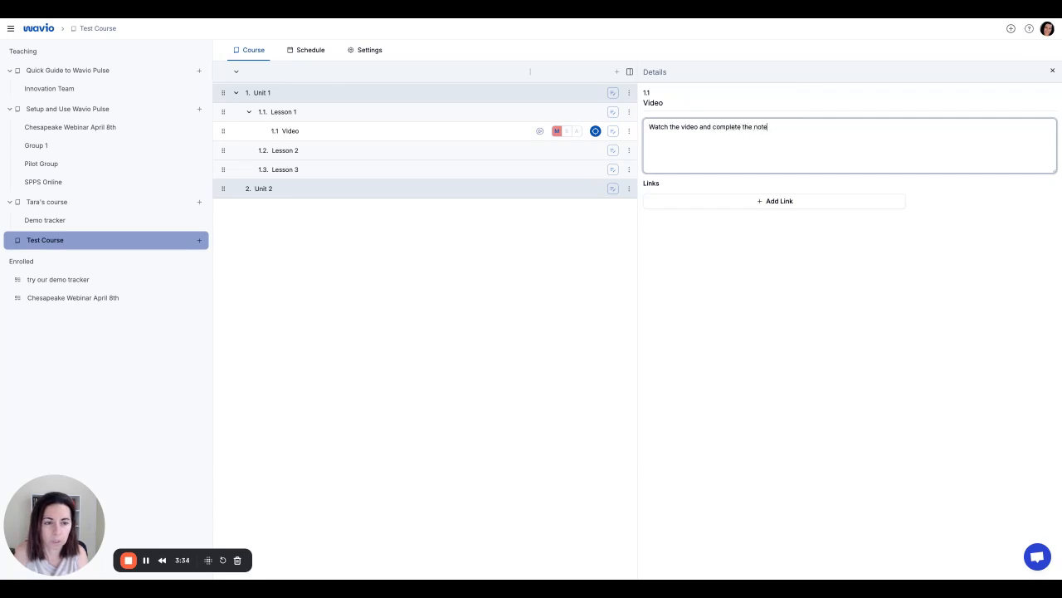
{"action": "type", "text": "s in the l"}
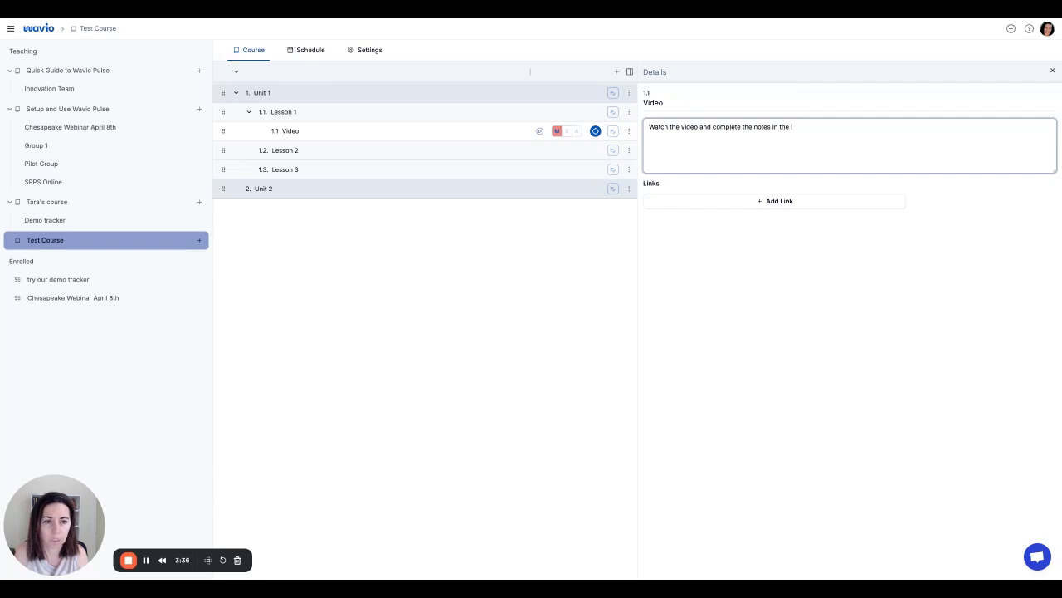
{"action": "type", "text": "ink"}
{"action": "key", "text": "Tab"}
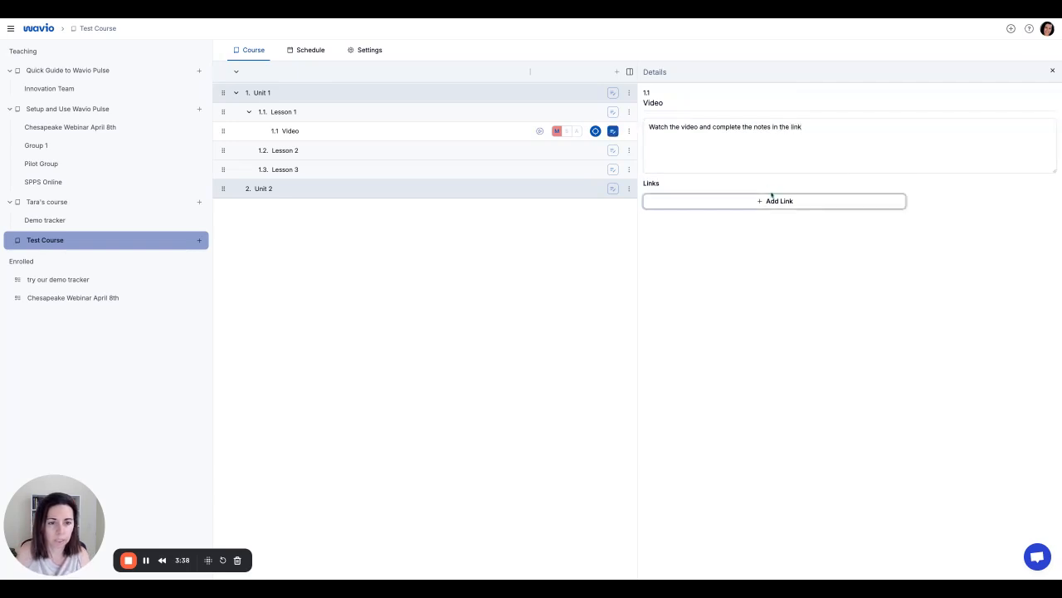
Add a link to the Video activity with the label "Video" and the address youtube.com.
{"action": "left_click", "coordinate": [771, 199]}
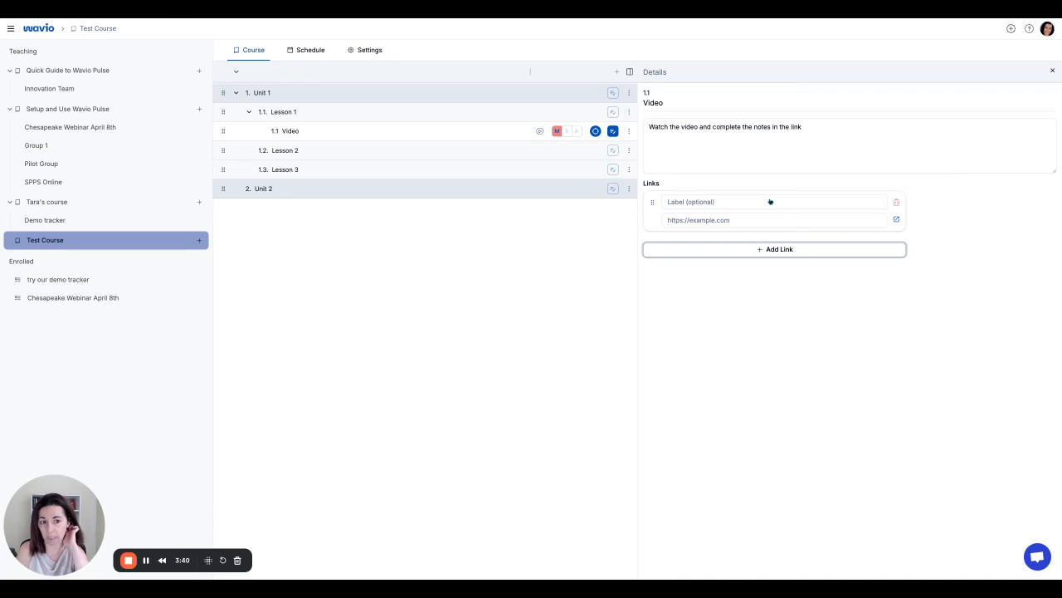
{"action": "left_click", "coordinate": [772, 202]}
{"action": "type", "text": "Video"}
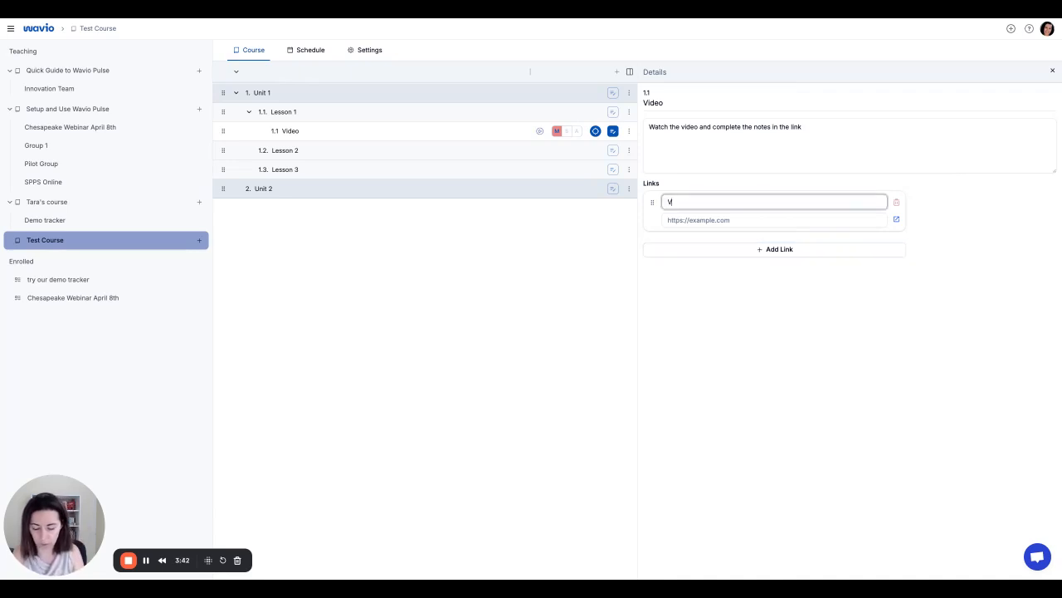
{"action": "left_click", "coordinate": [772, 219]}
{"action": "type", "text": "you"}
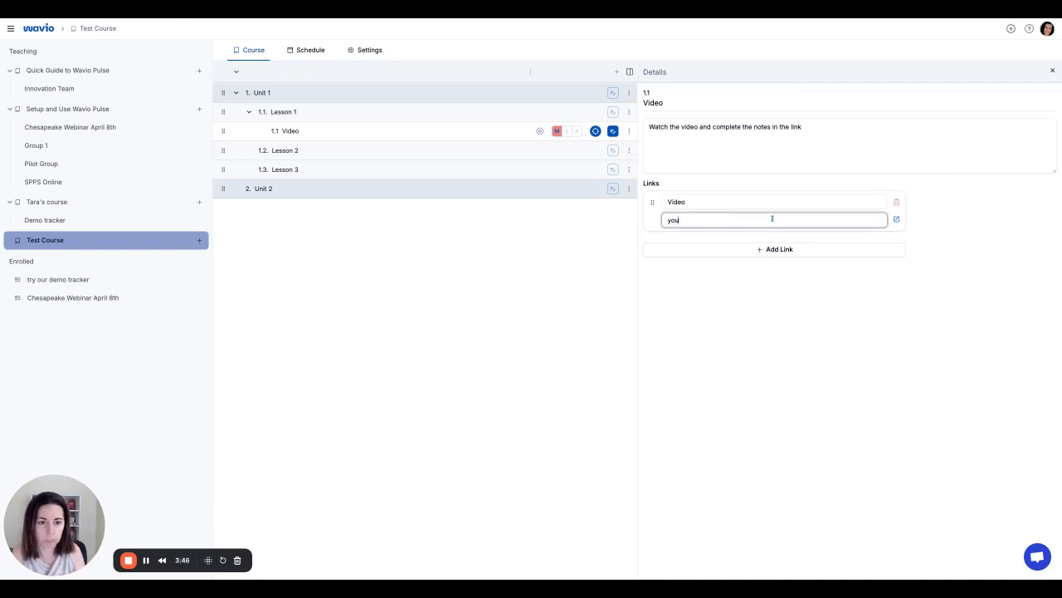
{"action": "type", "text": "tube."}
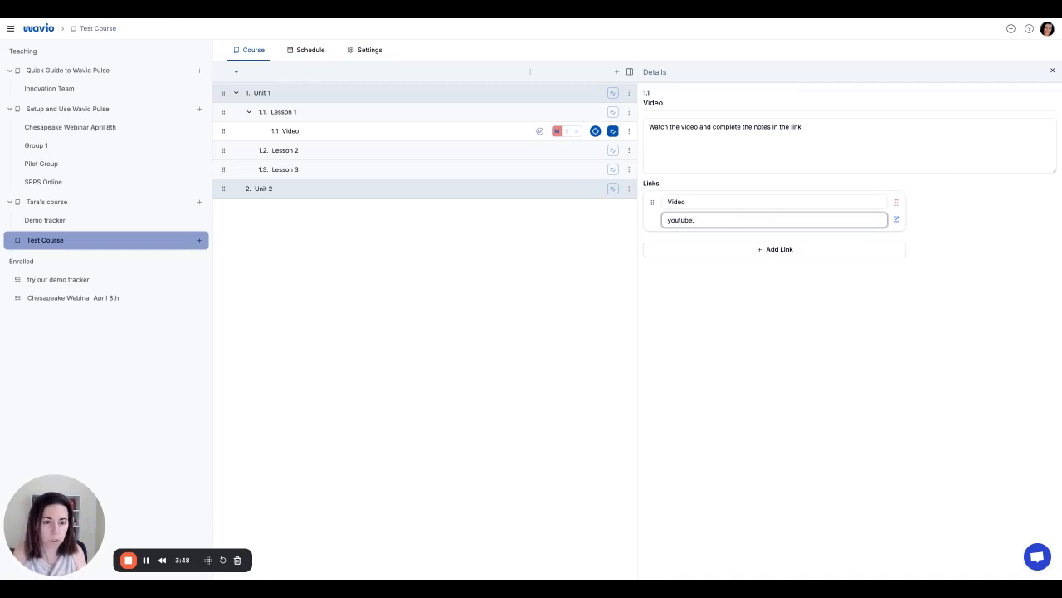
{"action": "type", "text": "com"}
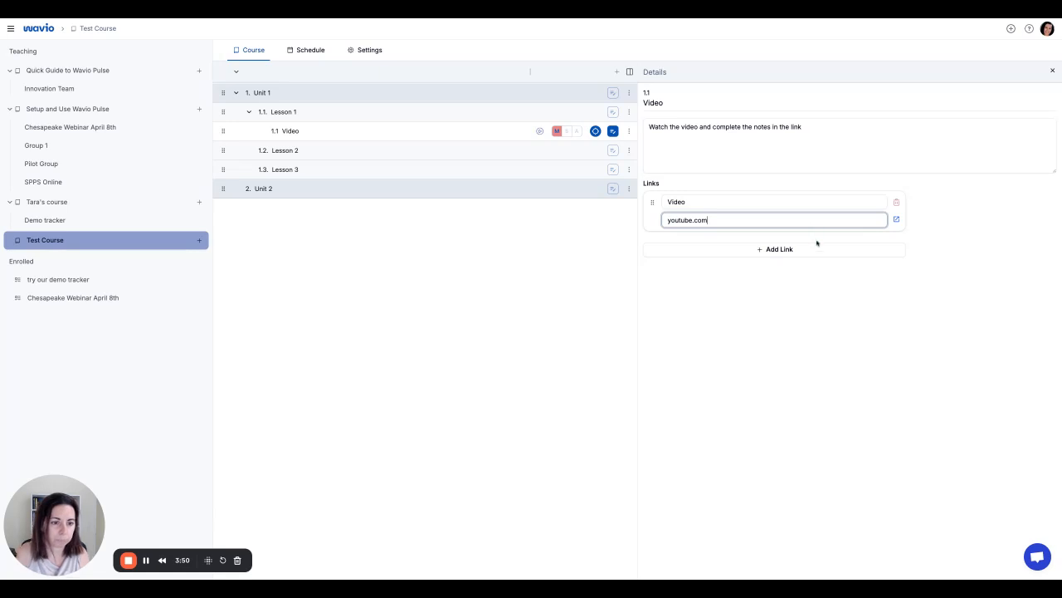
Add a second link to the Video activity with the label "Notes" and the address doc.com.
{"action": "left_click", "coordinate": [819, 249]}
{"action": "left_click", "coordinate": [741, 251]}
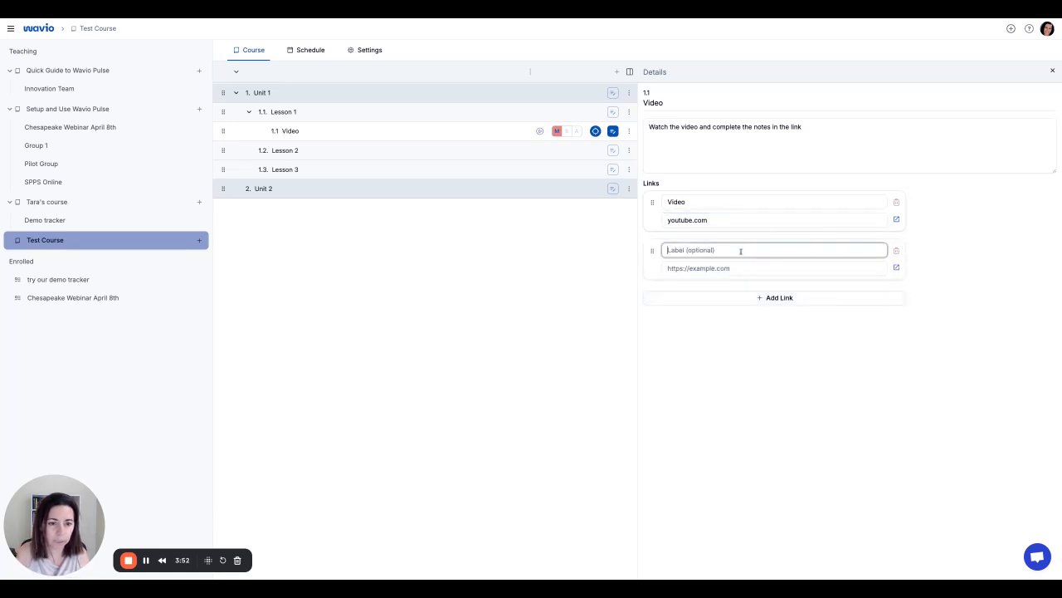
{"action": "type", "text": "Notes"}
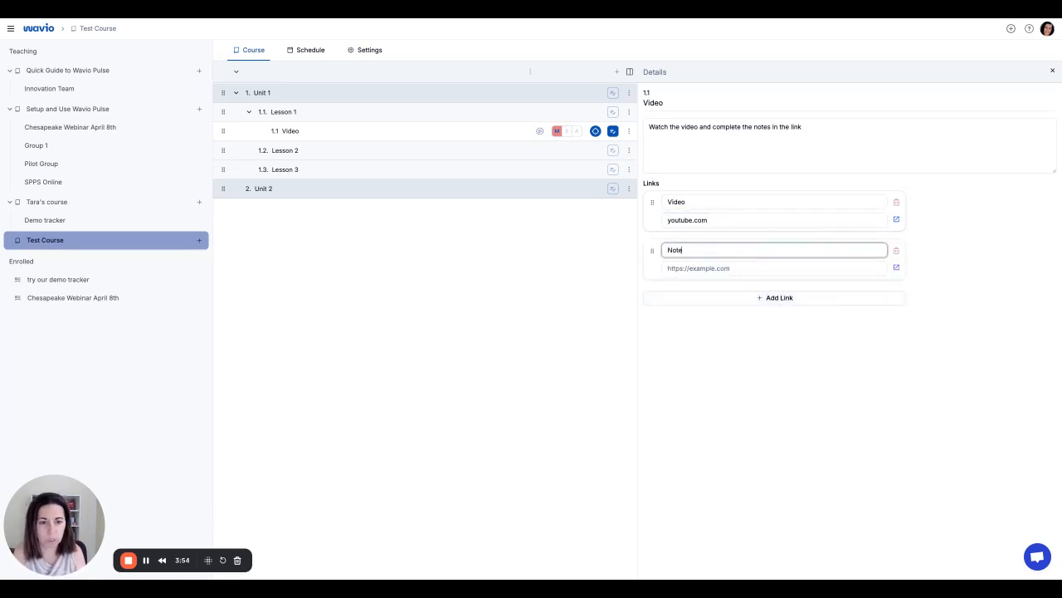
{"action": "key", "text": "Return"}
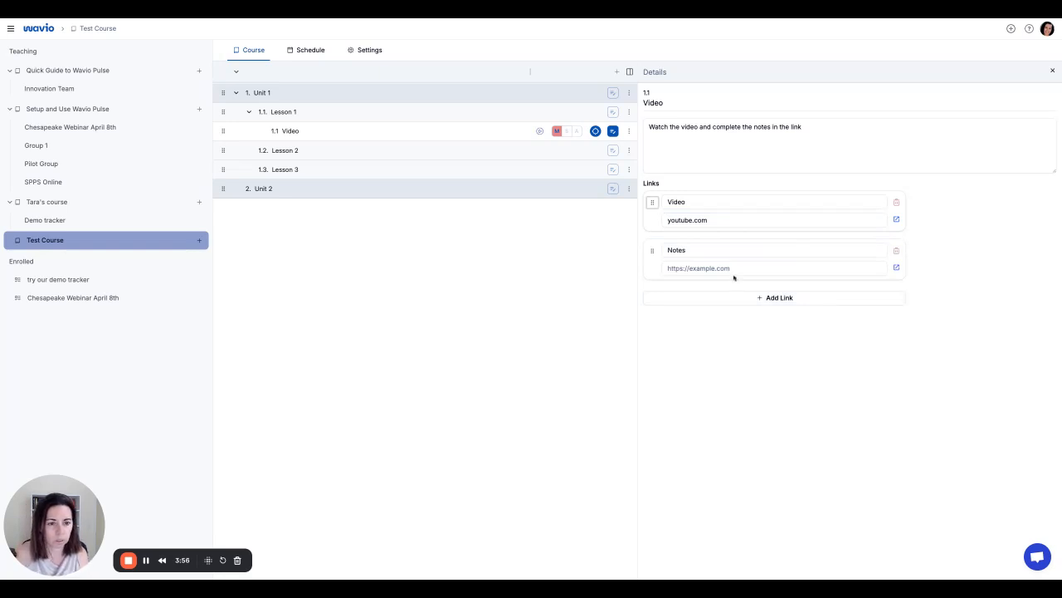
{"action": "left_click", "coordinate": [732, 267]}
{"action": "type", "text": "doc."}
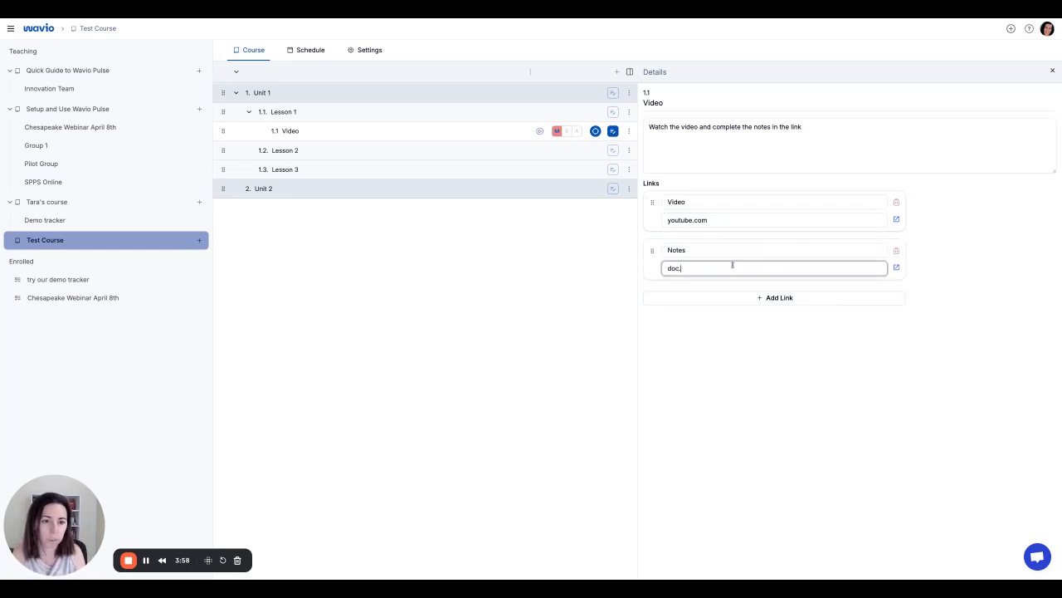
{"action": "type", "text": ".v"}
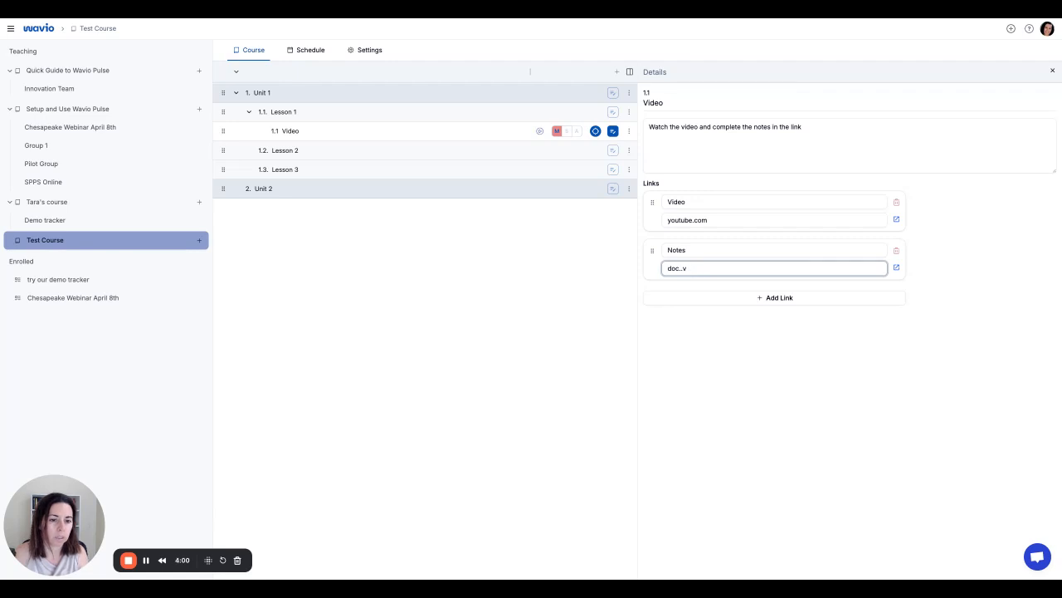
{"action": "key", "text": "BackSpace"}
{"action": "key", "text": "BackSpace"}
{"action": "type", "text": "com"}
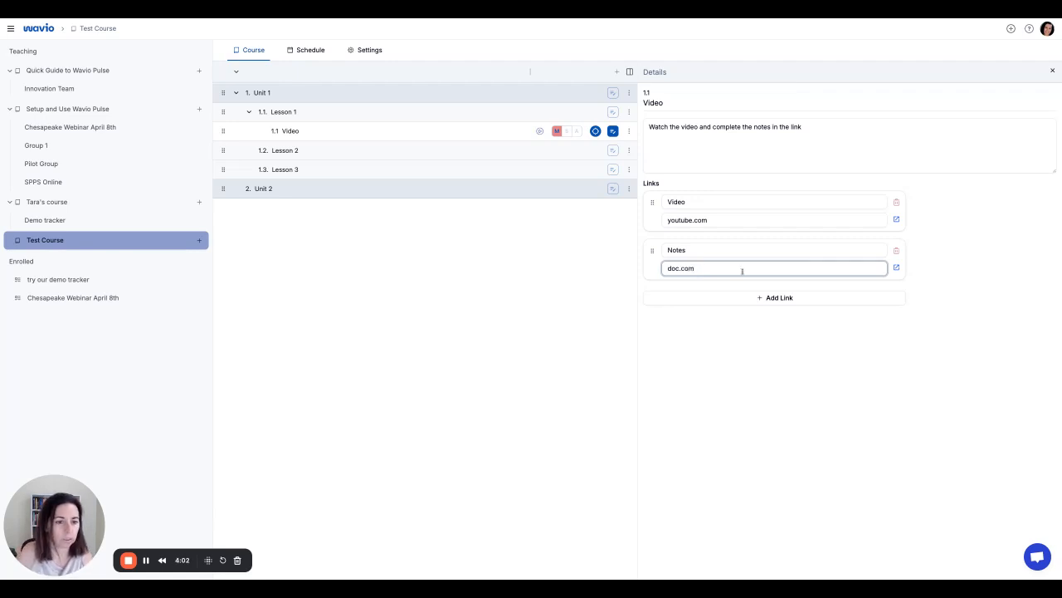
{"action": "left_click", "coordinate": [742, 329]}
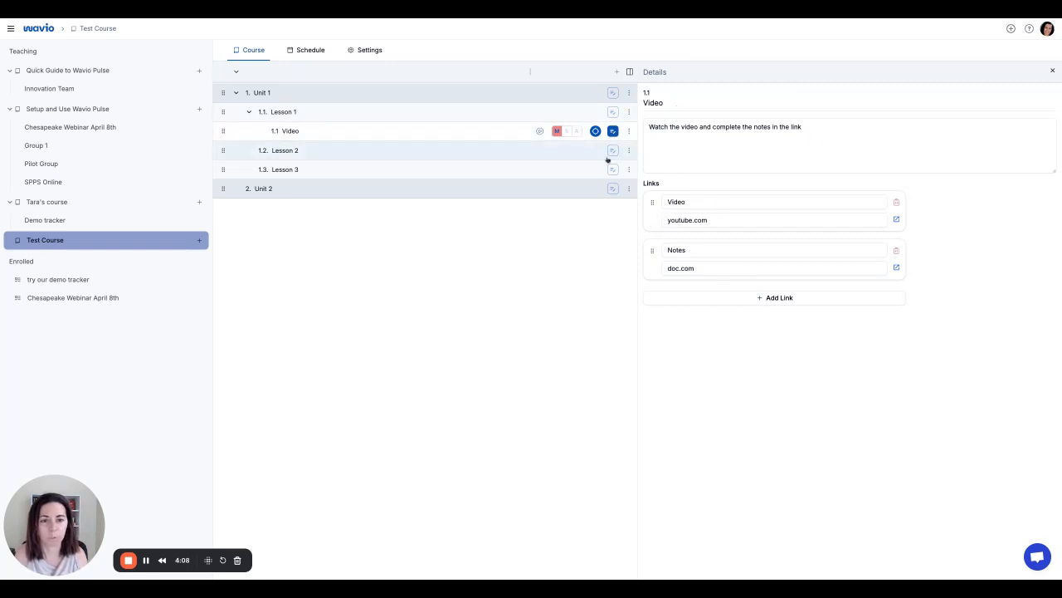
Add an activity below Video in Lesson 1 of Unit 1 and name it "Practice".
{"action": "left_click", "coordinate": [372, 135]}
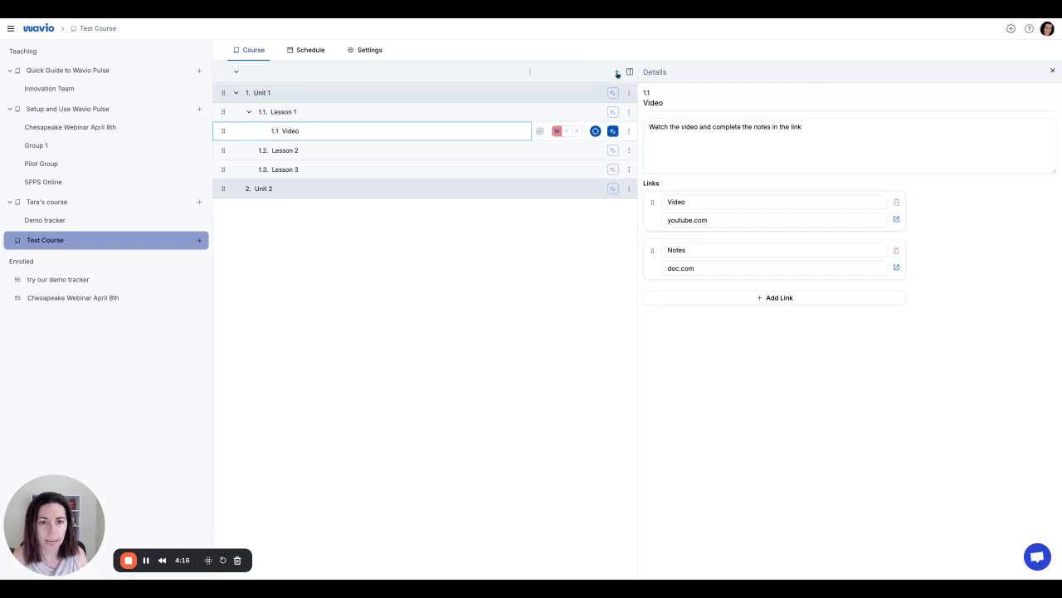
{"action": "left_click", "coordinate": [612, 130]}
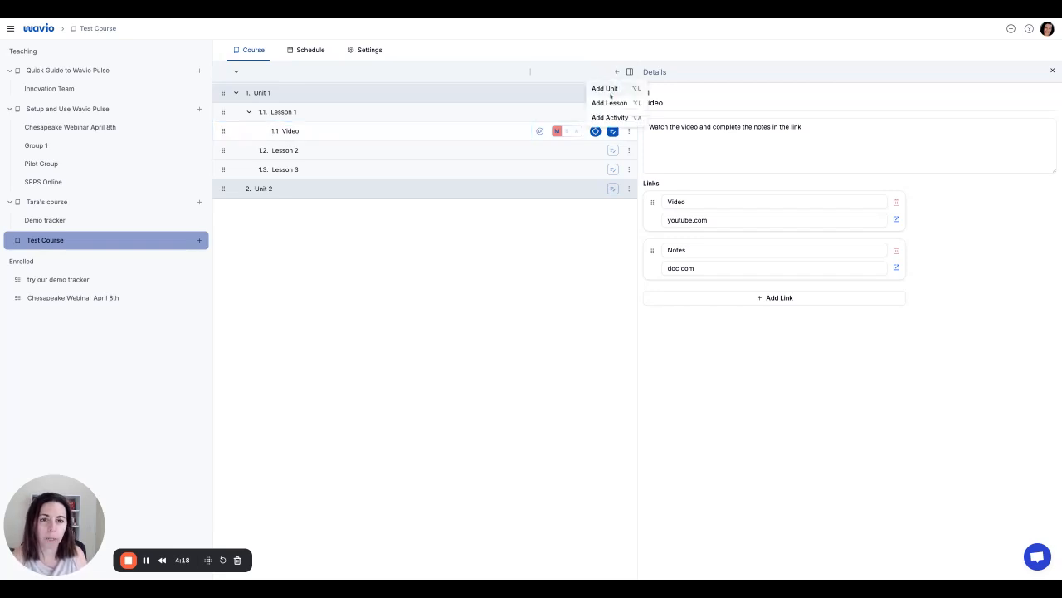
{"action": "left_click", "coordinate": [611, 114]}
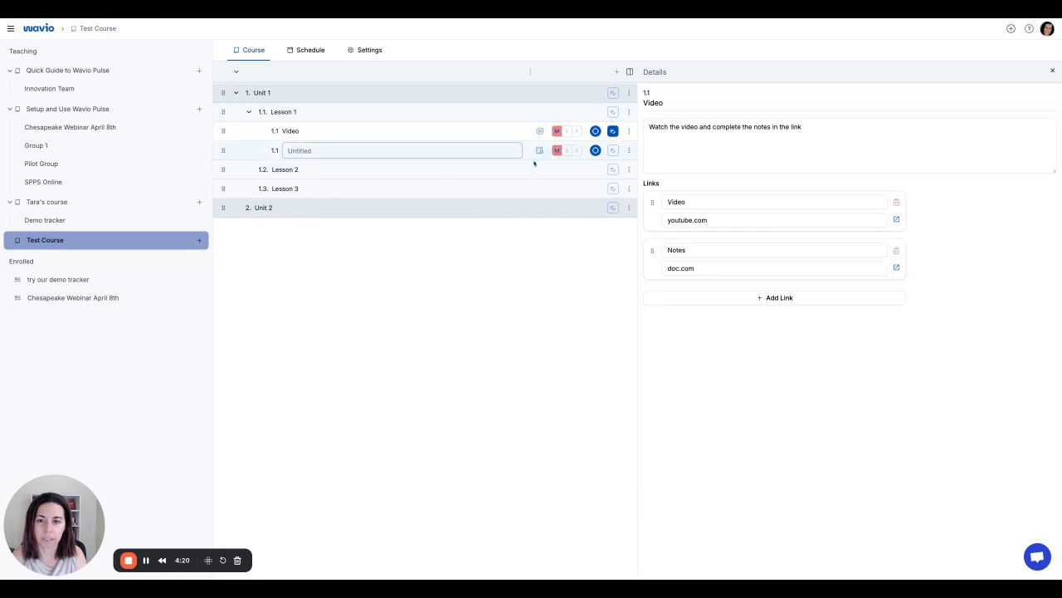
{"action": "left_click", "coordinate": [395, 150]}
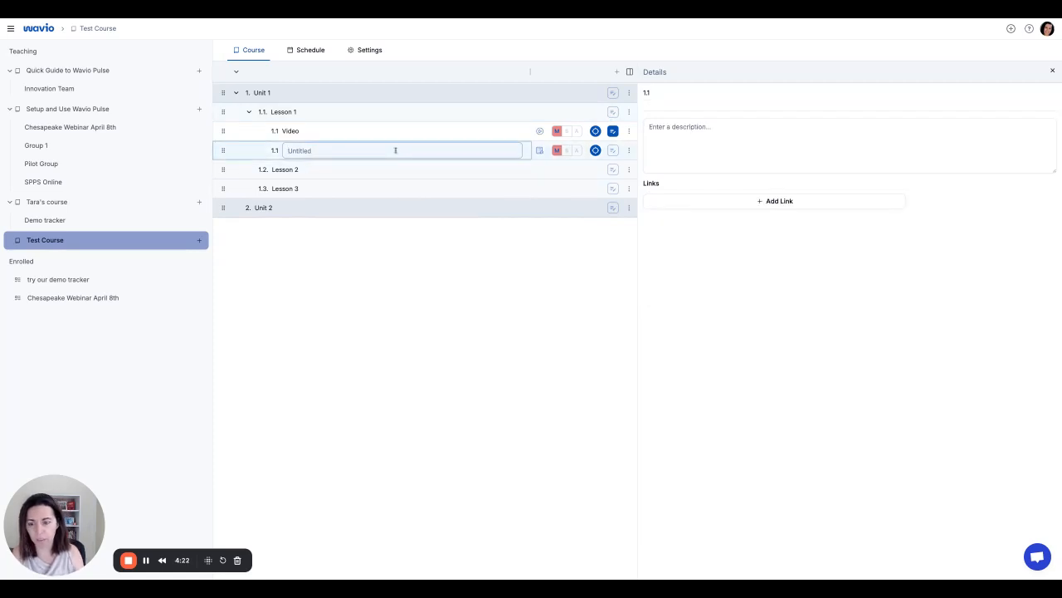
{"action": "type", "text": "Practice"}
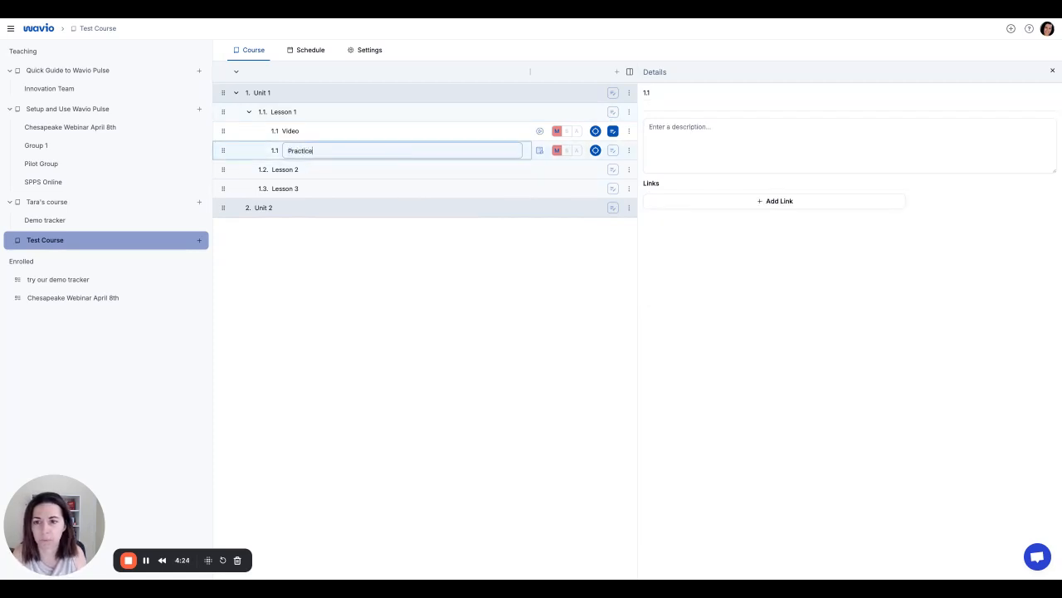
{"action": "key", "text": "Return"}
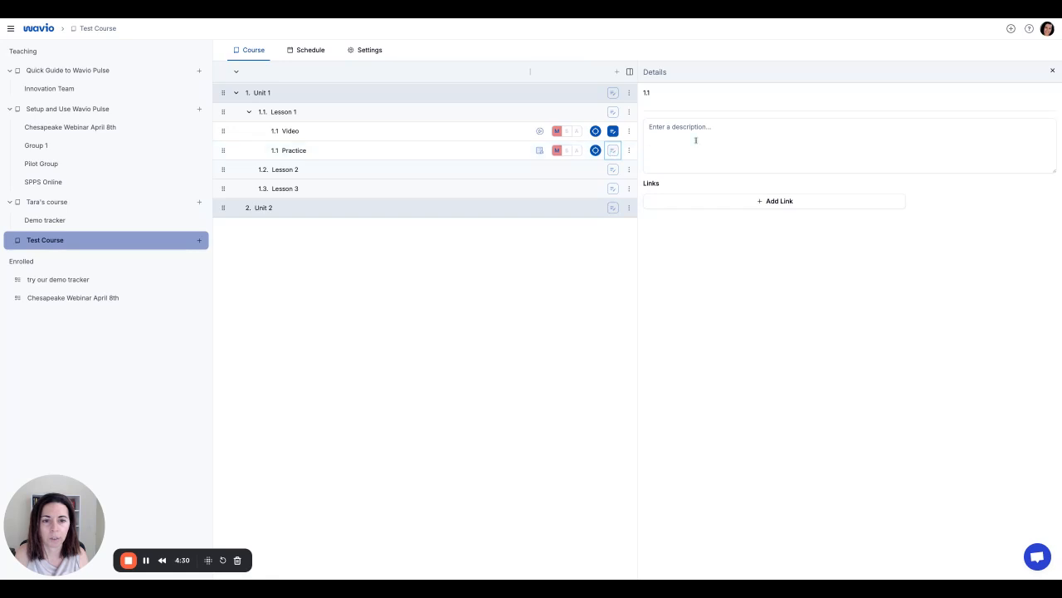
Add an activity named "Mastery Check" below Practice in Lesson 1 and set its activity type to Mastery Check.
{"action": "left_click", "coordinate": [305, 151]}
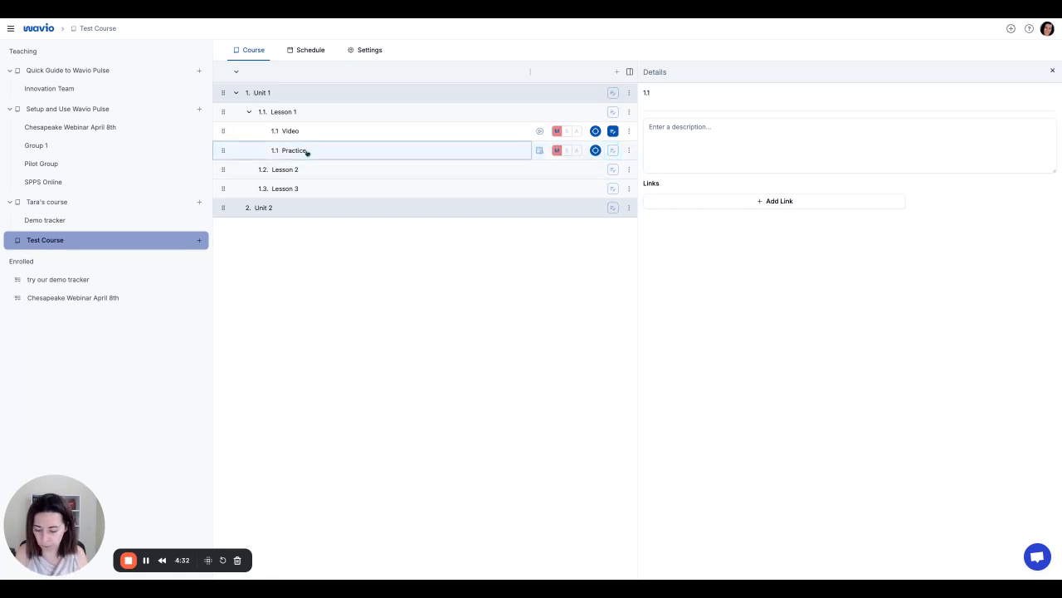
{"action": "key", "text": "Return"}
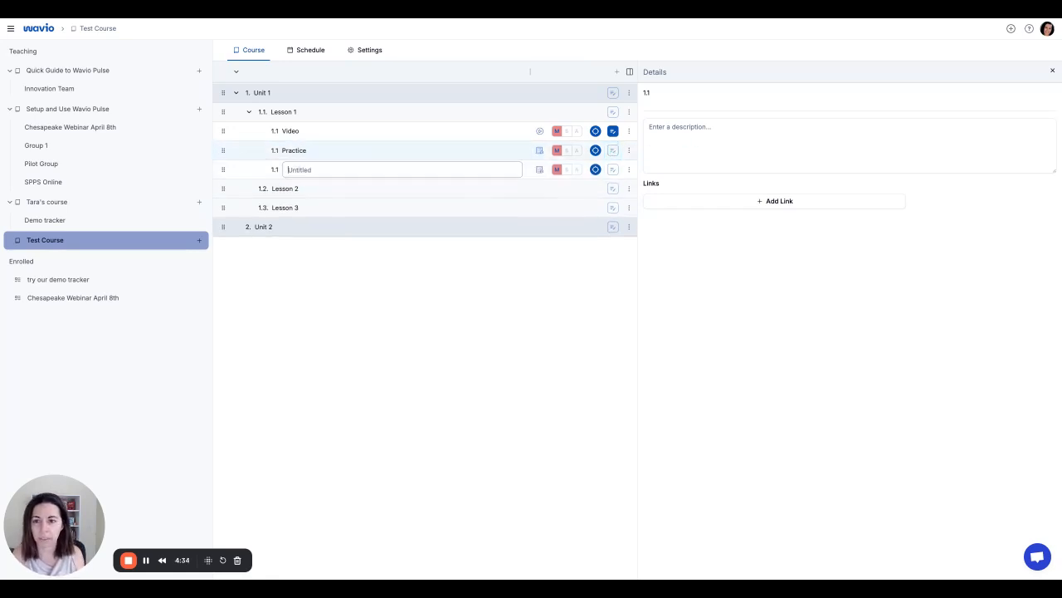
{"action": "type", "text": "Maste"}
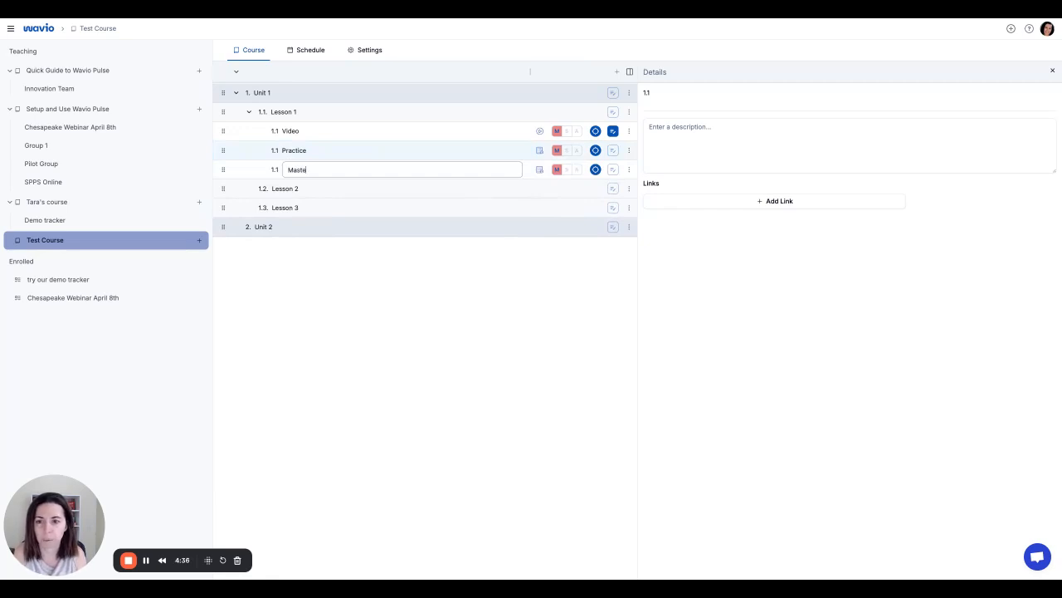
{"action": "type", "text": "ry Check"}
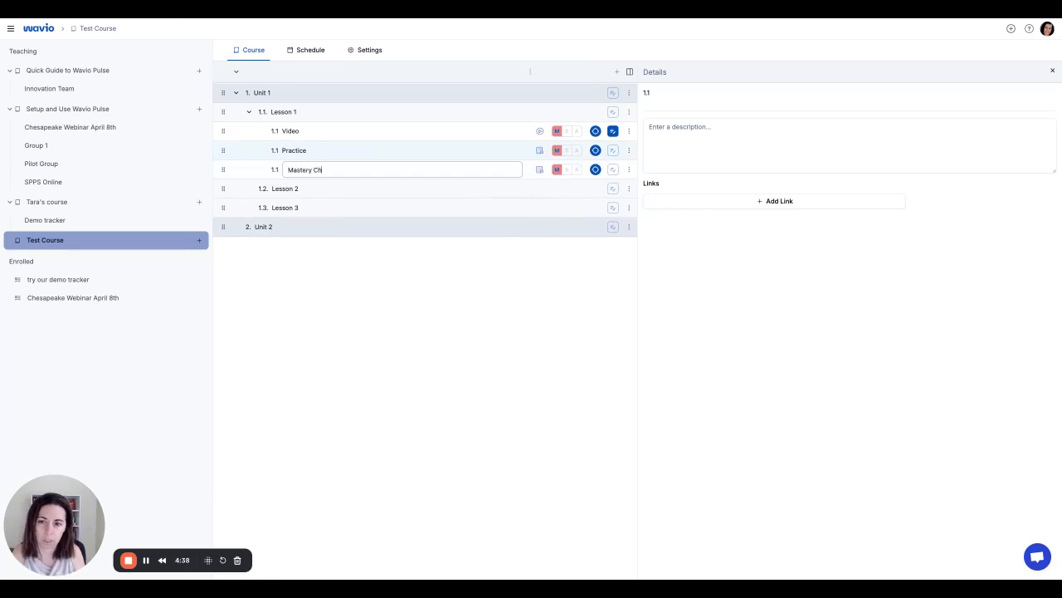
{"action": "key", "text": "Return"}
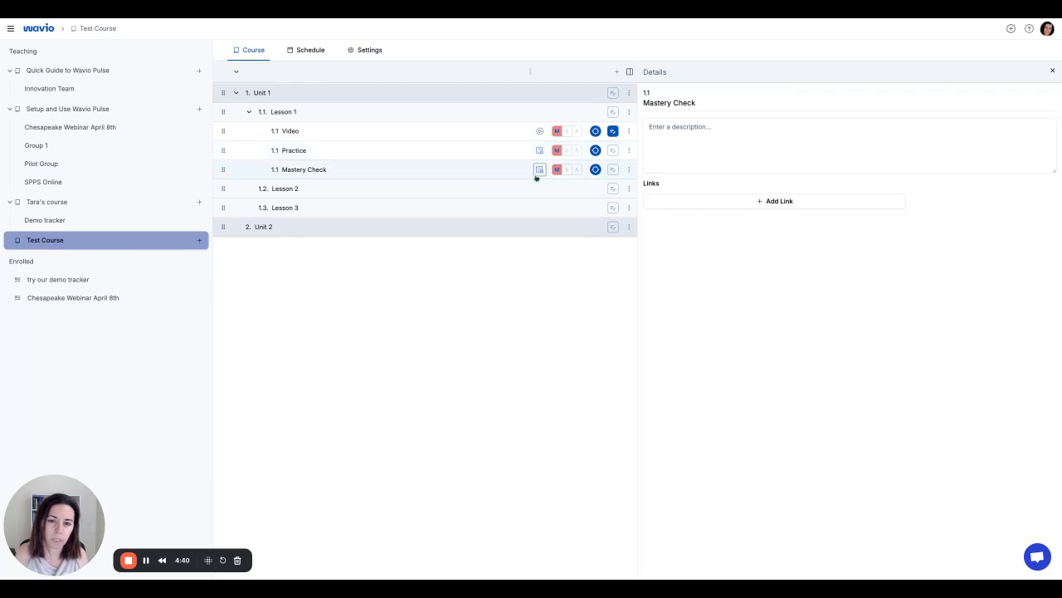
{"action": "left_click", "coordinate": [540, 170]}
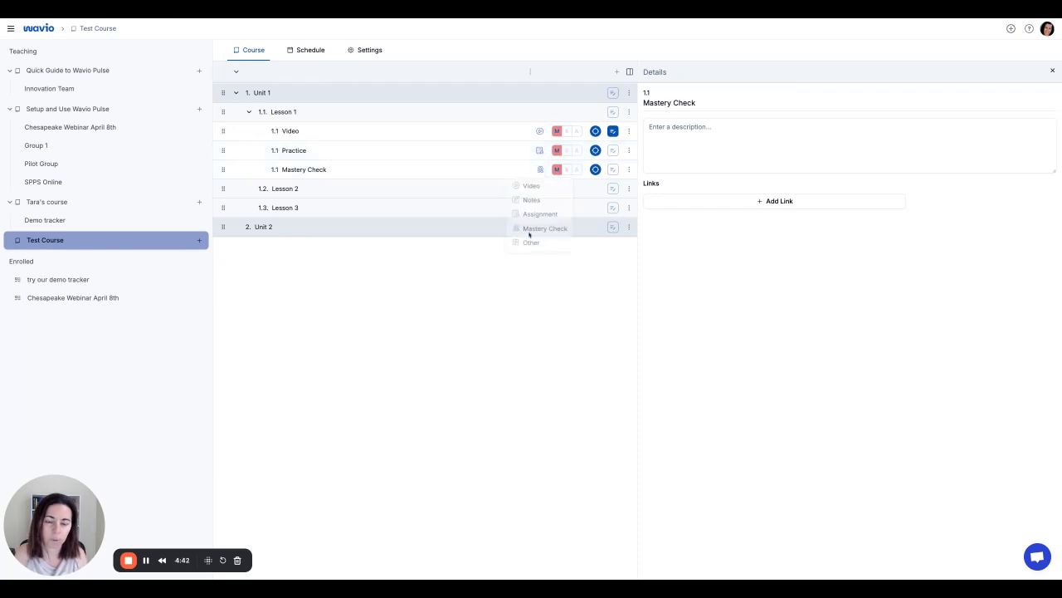
{"action": "left_click", "coordinate": [531, 230]}
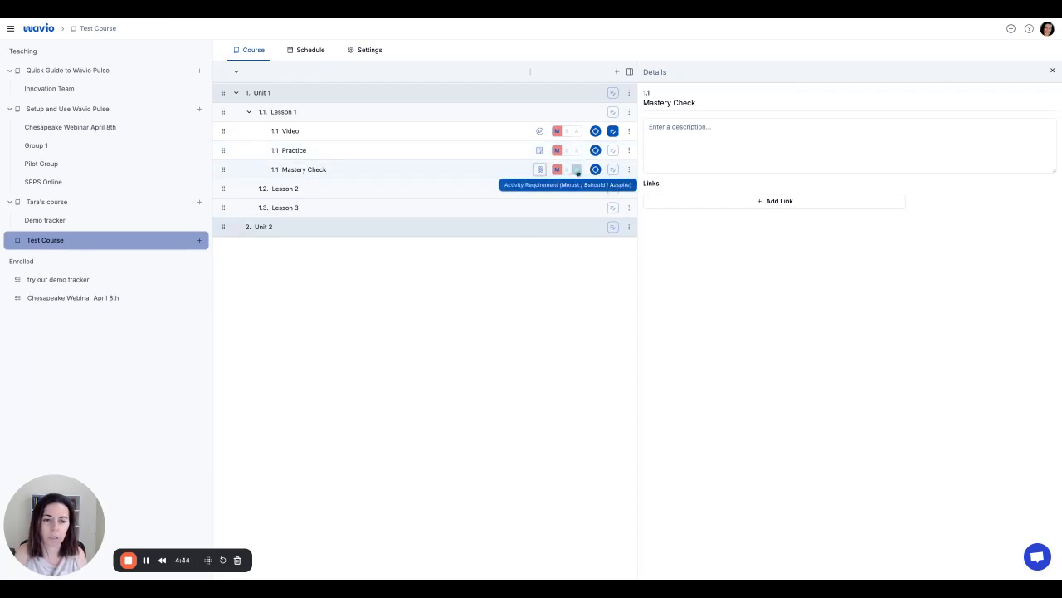